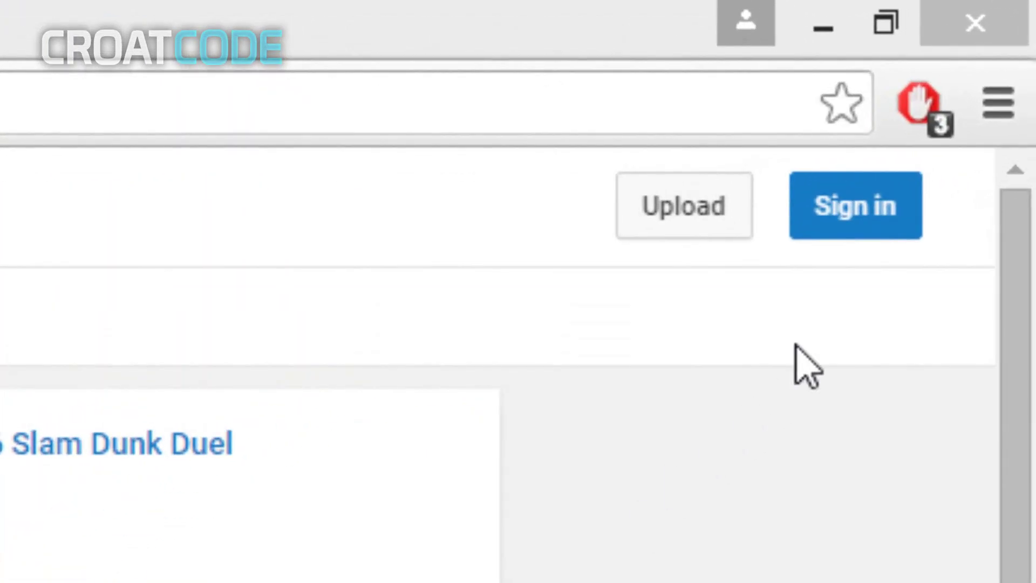
Bring up the Google sign-in page from YouTube's Sign in button.
click(847, 232)
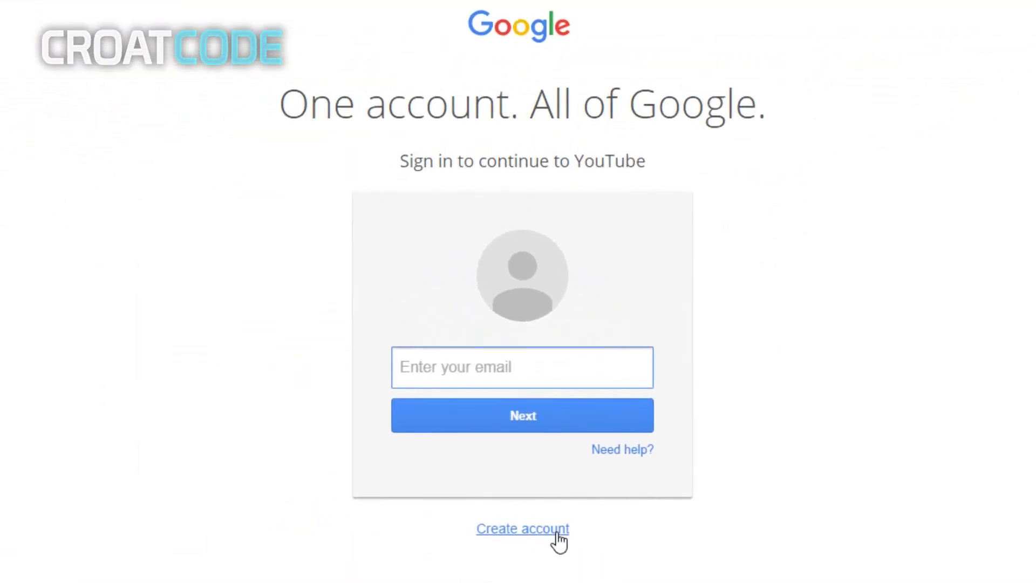
Start a new Google account with a new Gmail address, named Croat Code, choosing a username.
click(556, 532)
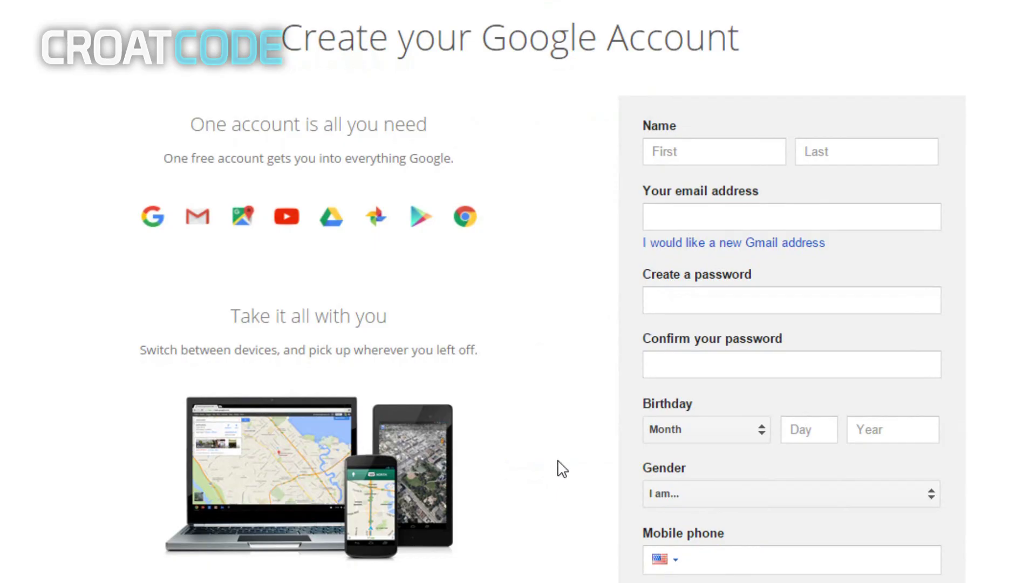
click(701, 246)
click(711, 144)
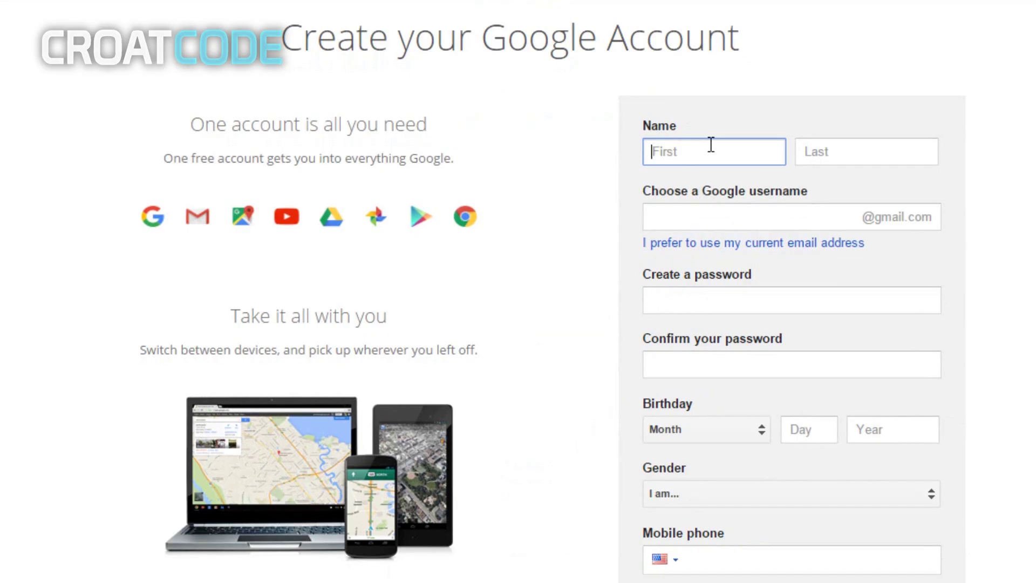
text(Croat)
key(Tab)
text(Code)
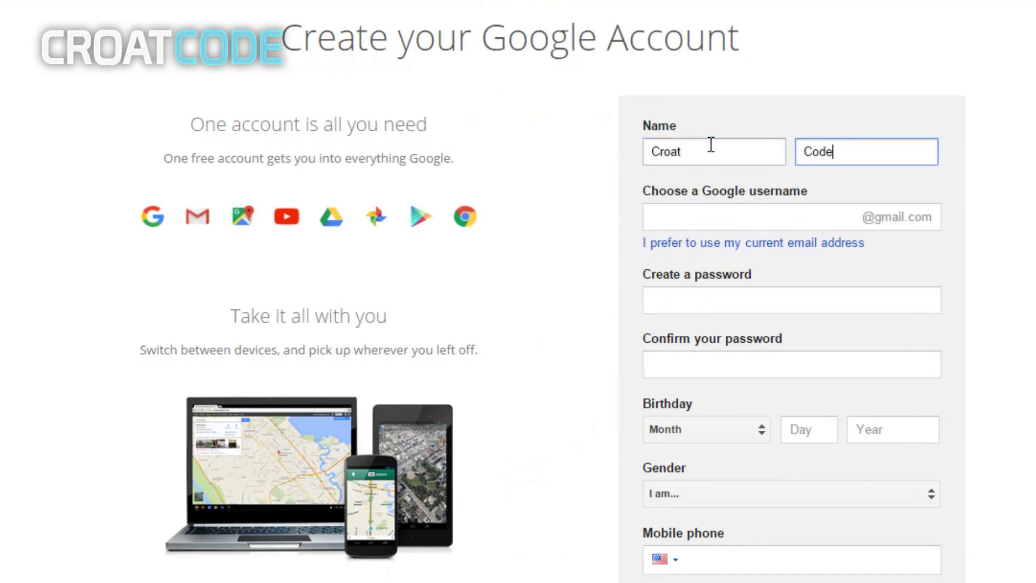
key(Tab)
text(croatcodeca)
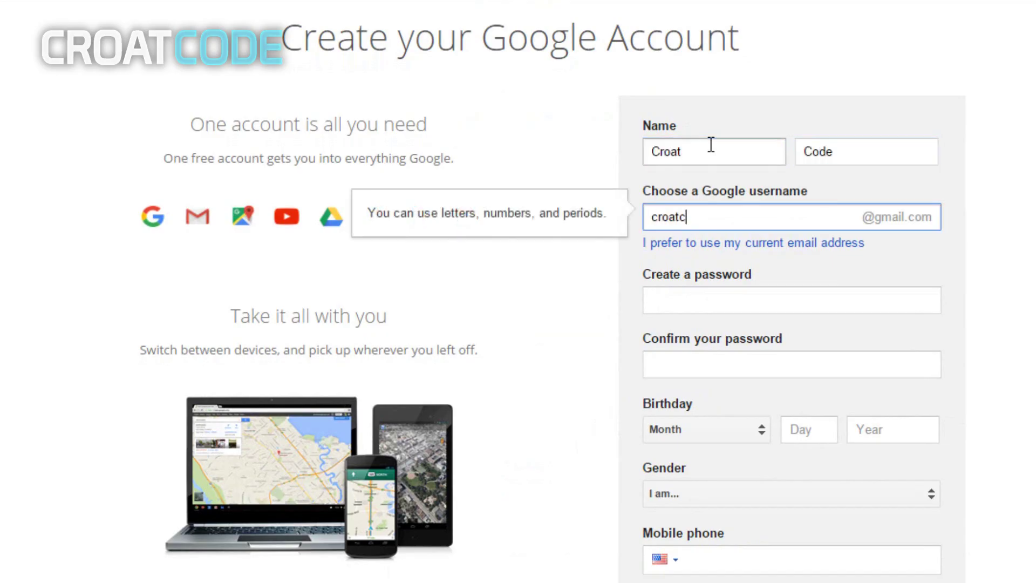
text(hannel)
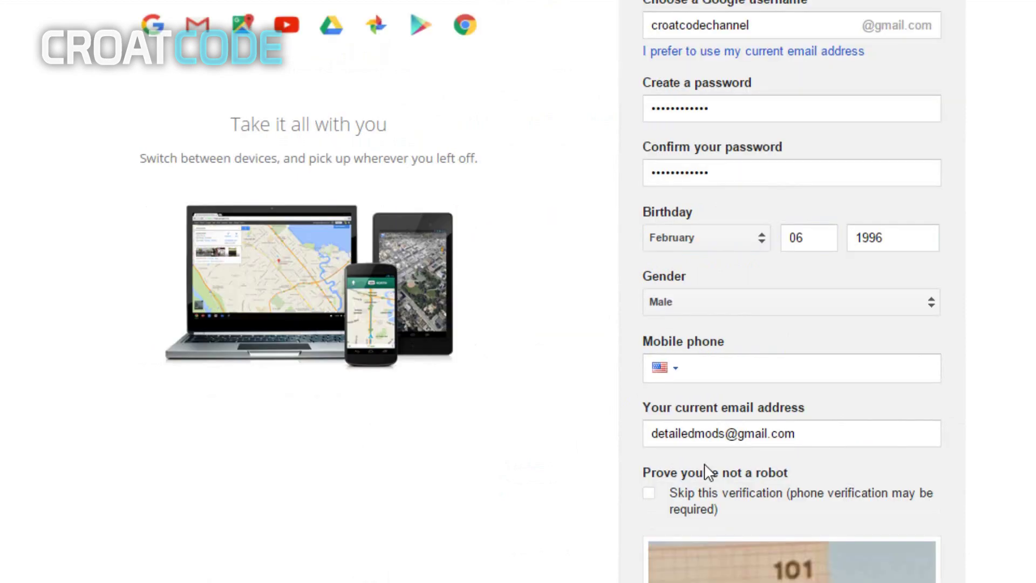
Fill in the mobile phone field and select the new email address text.
click(711, 368)
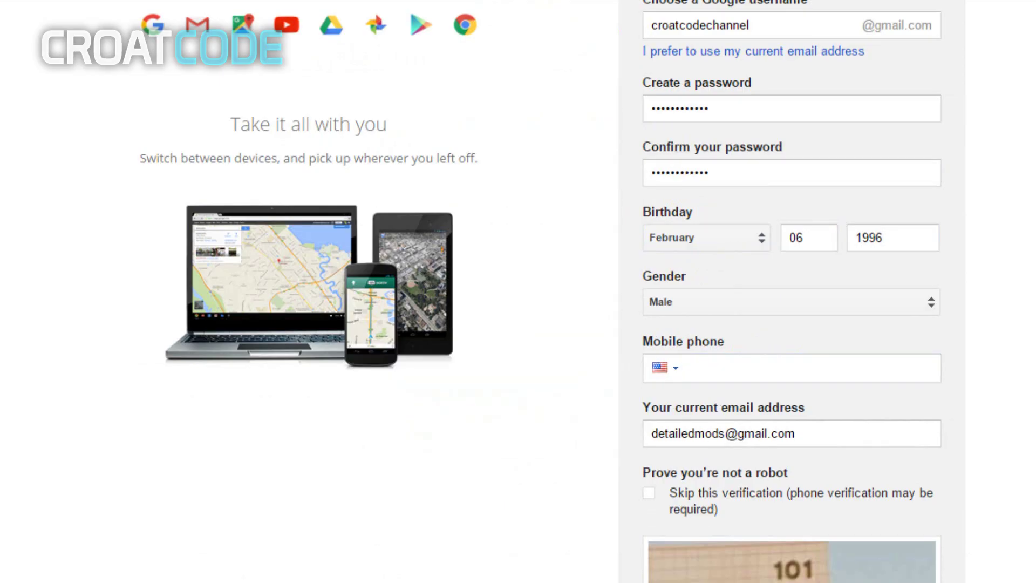
scroll(518, 291, down, 3)
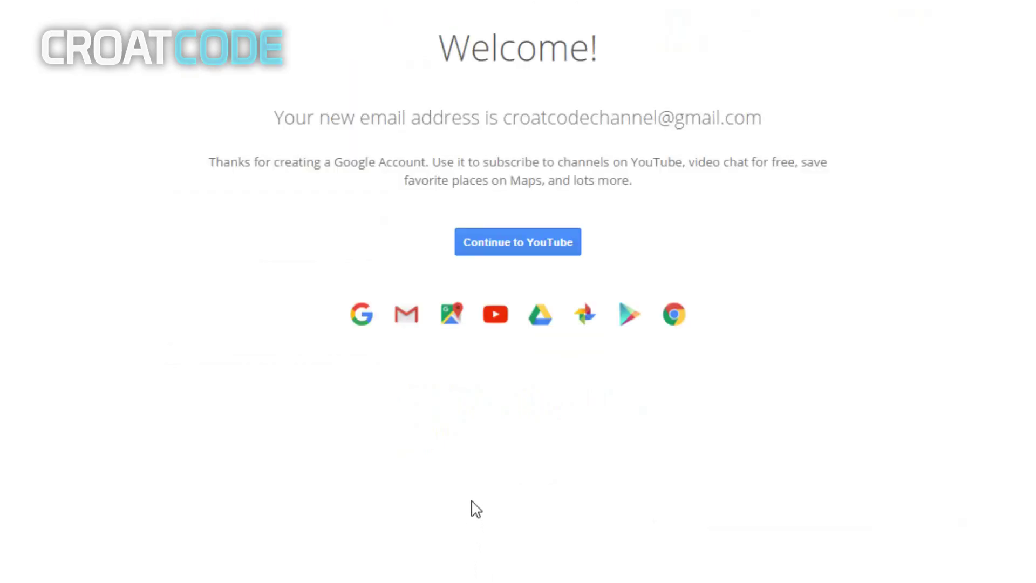
drag(505, 122, 774, 117)
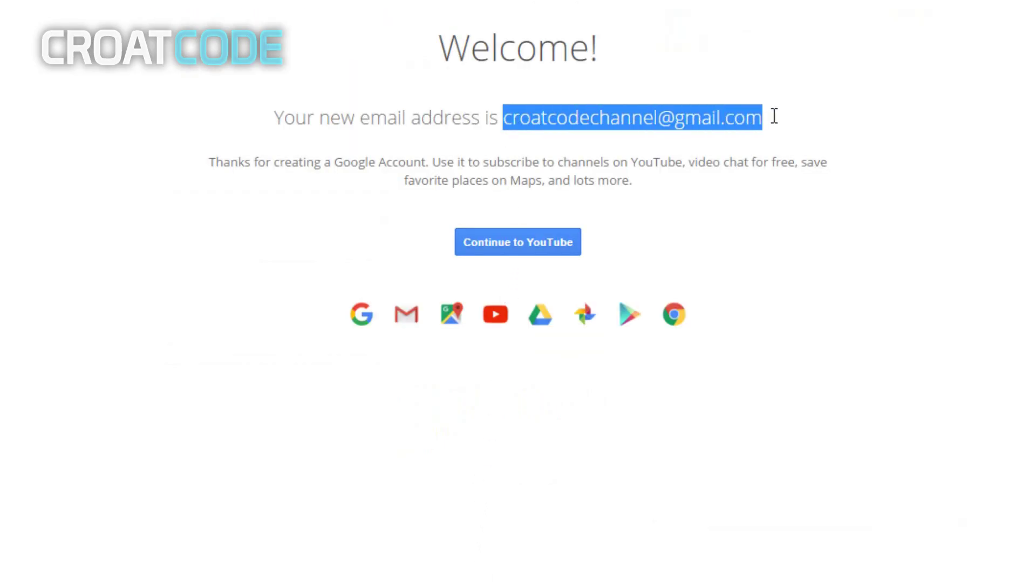
Continue to YouTube with the new account and start a channel from Creator Studio.
click(756, 125)
click(521, 240)
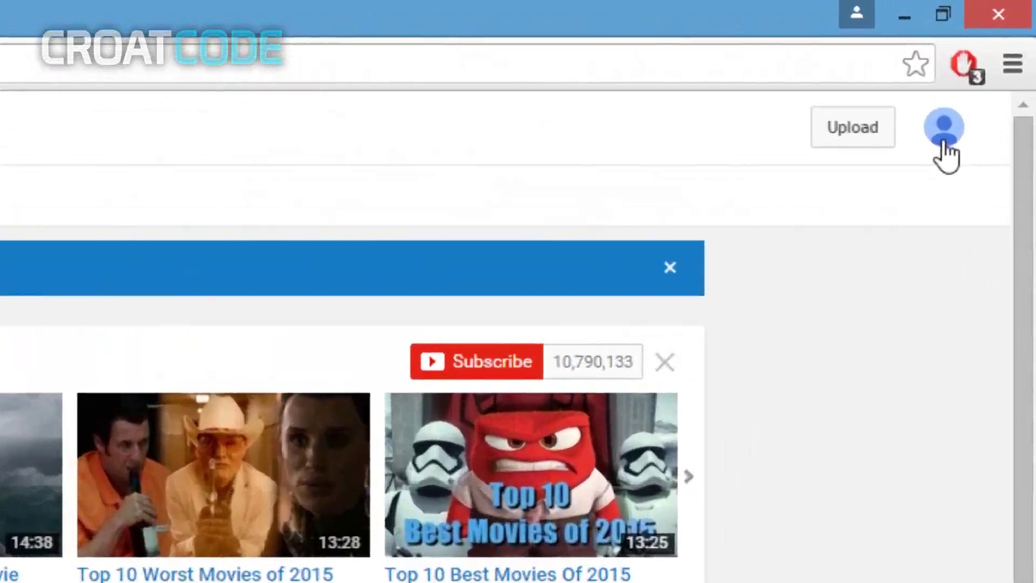
click(943, 141)
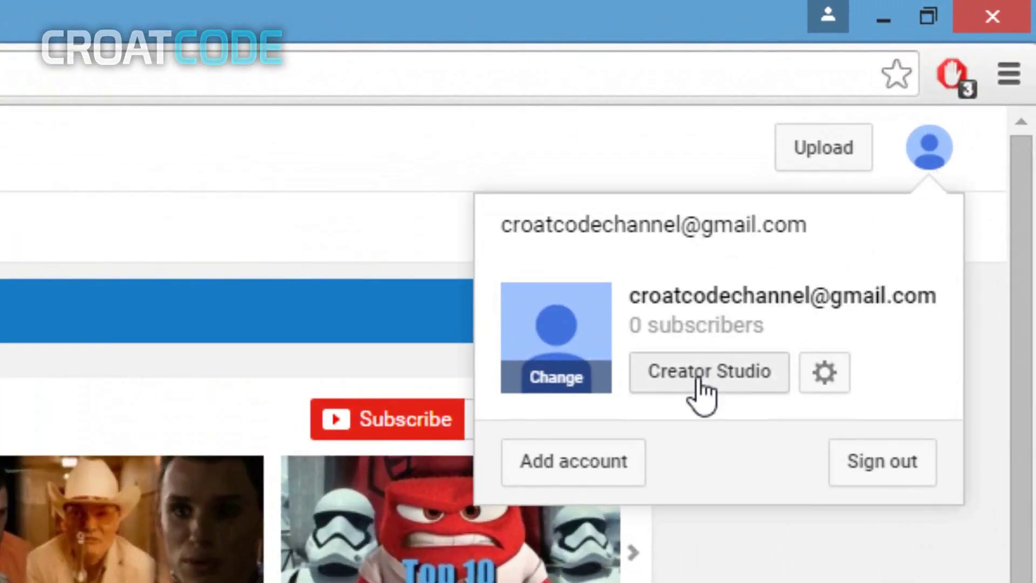
click(700, 381)
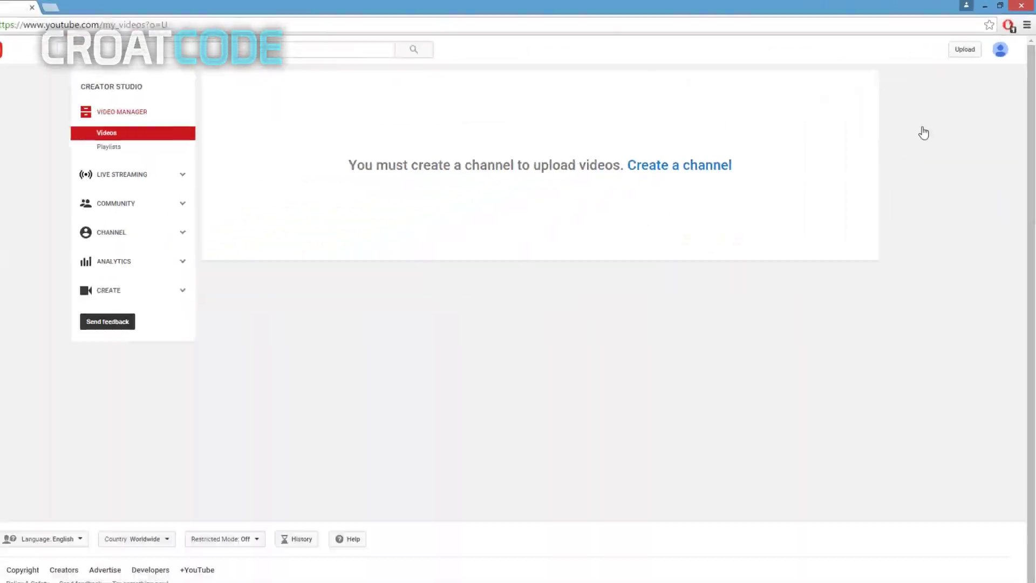
click(699, 158)
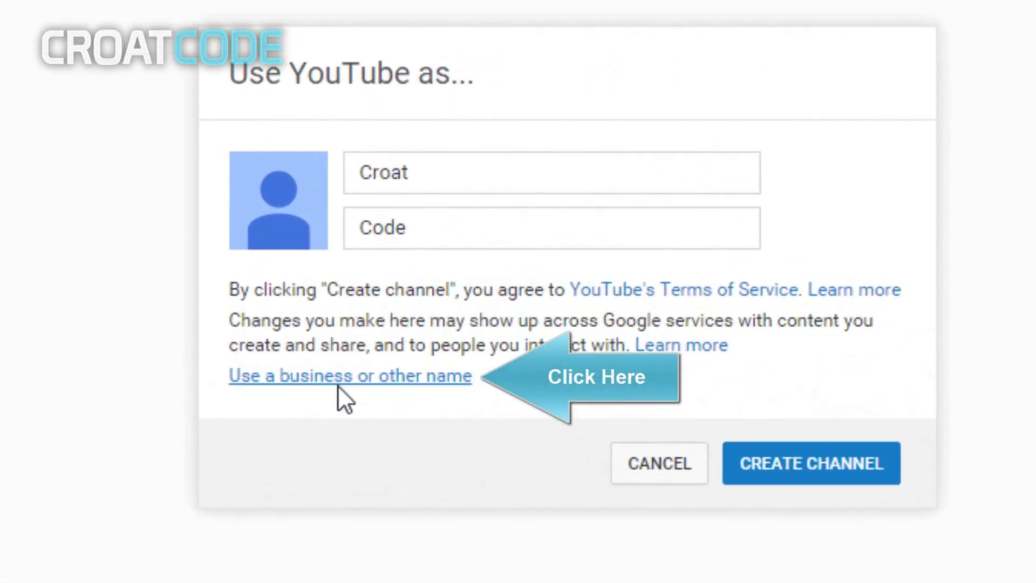
Name the channel CroatCodeGames, category Arts, Entertainment or Sports, accepting the Pages Terms.
click(339, 386)
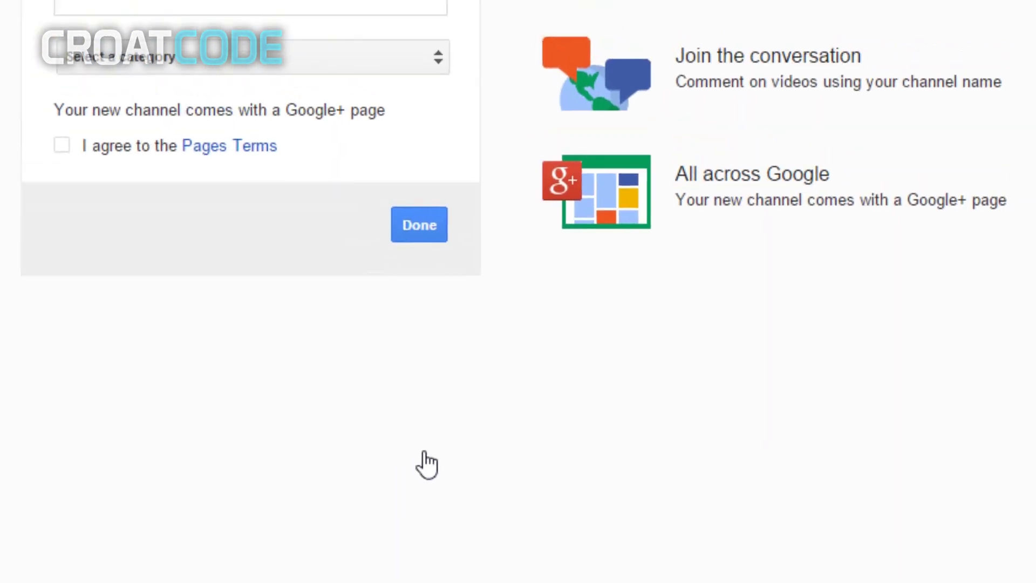
click(344, 212)
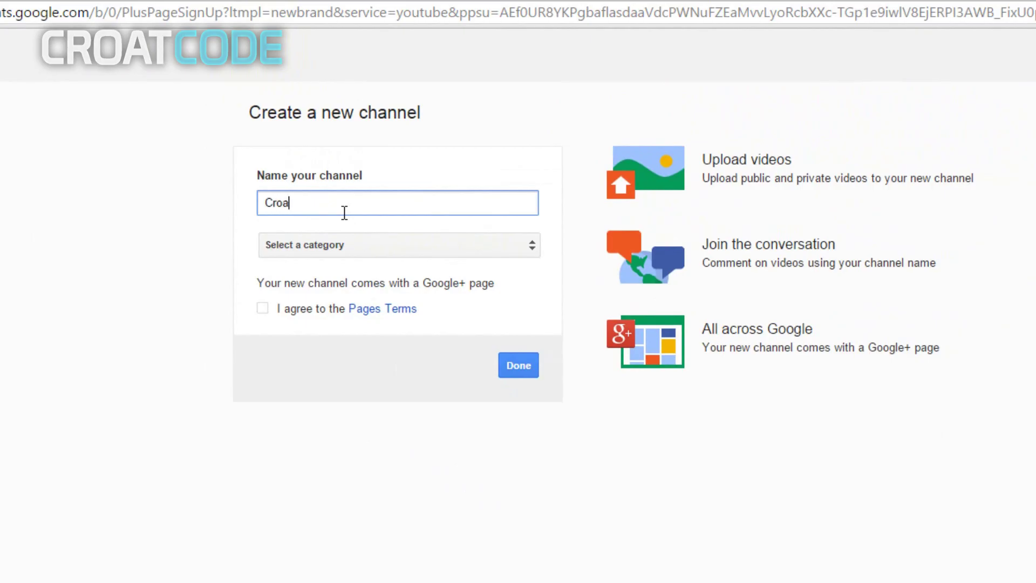
text(CroatCodeGames)
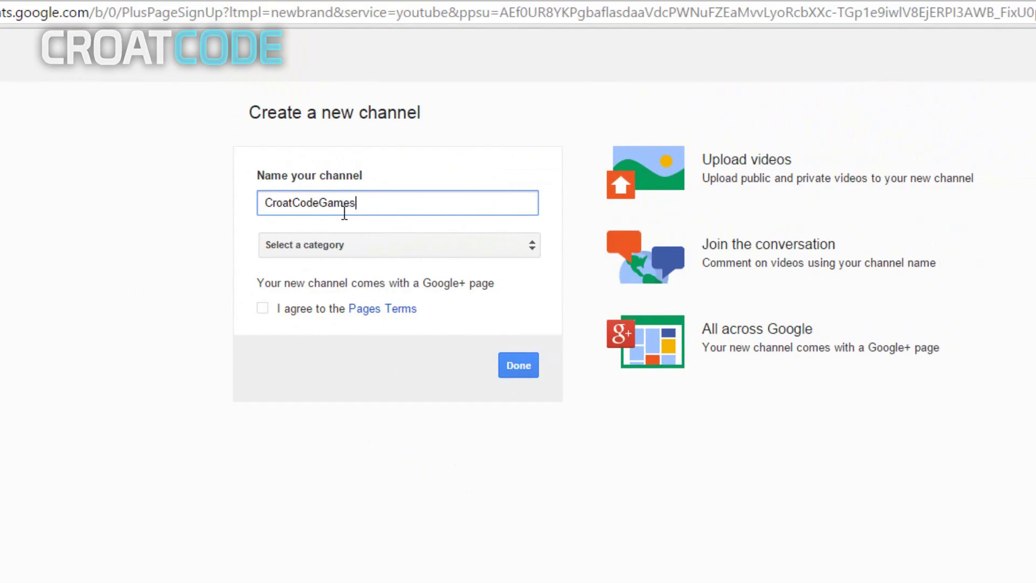
click(343, 247)
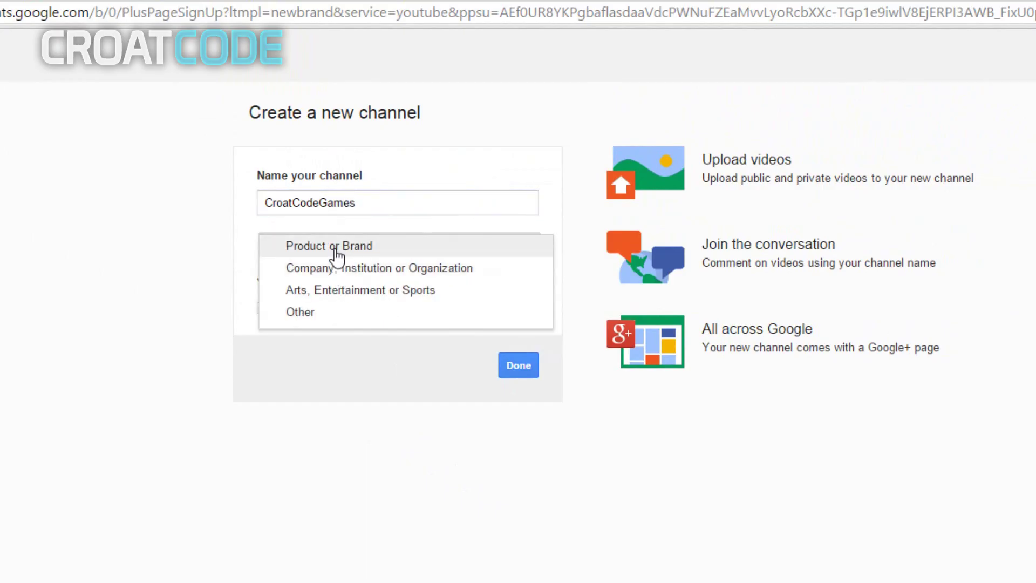
click(332, 289)
click(263, 308)
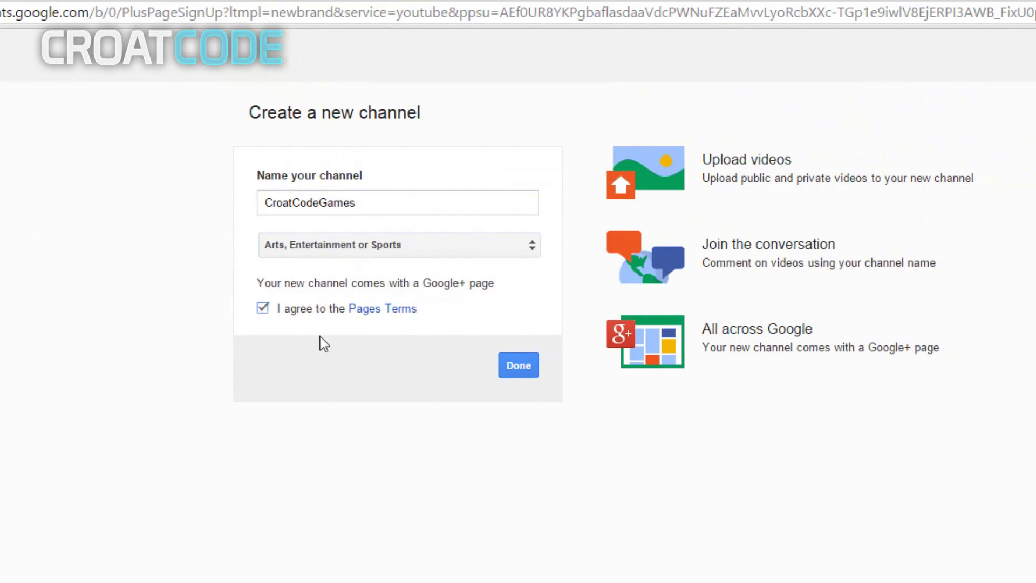
click(515, 374)
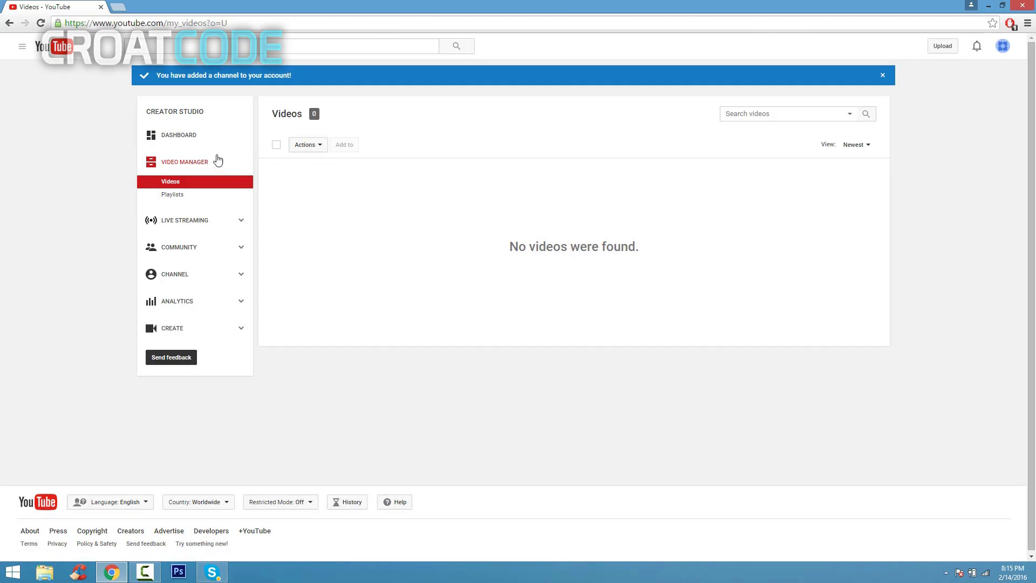
From the Creator Studio dashboard, dismiss the tip and view the CroatCodeGames channel page.
click(202, 140)
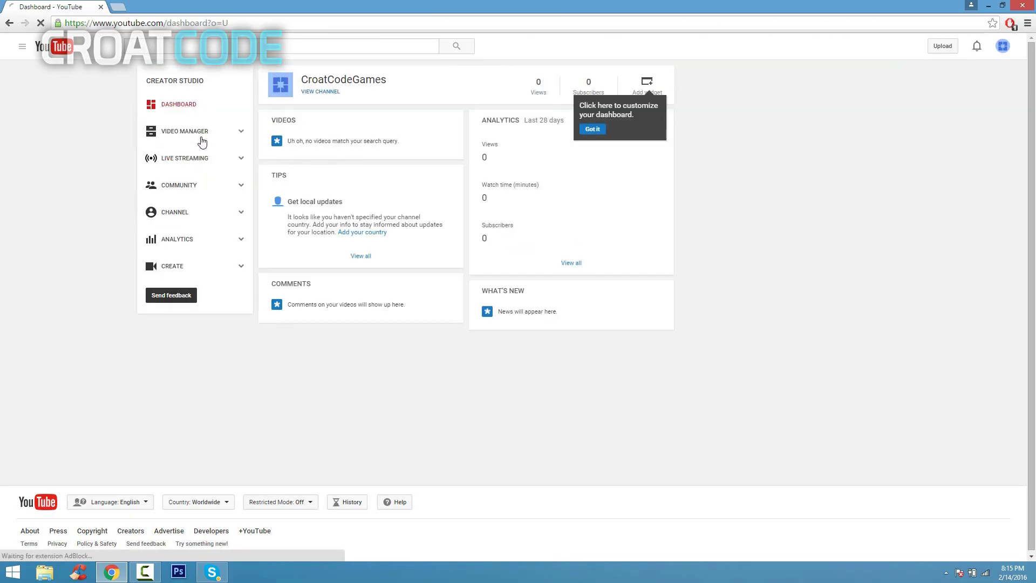
click(592, 129)
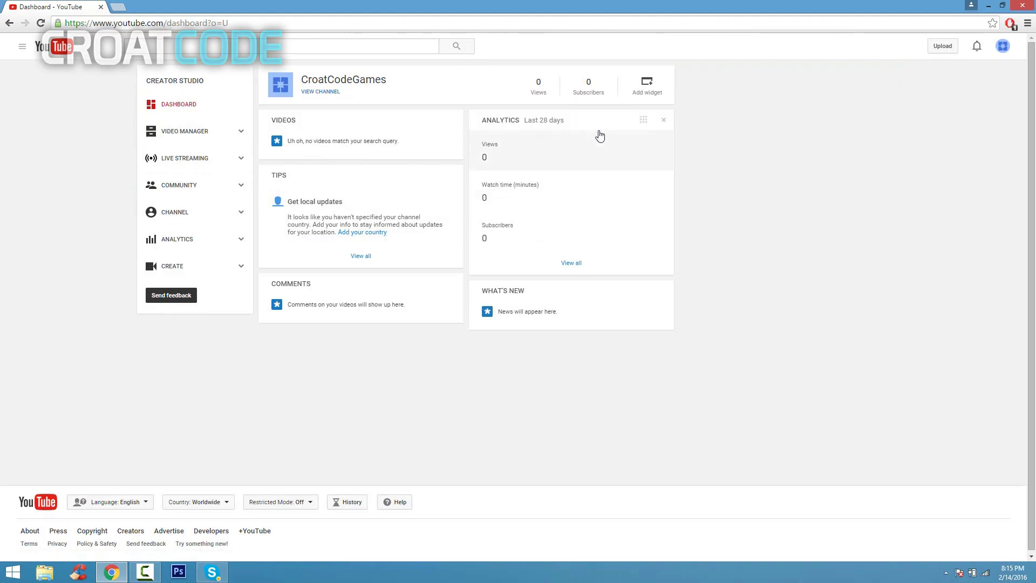
click(588, 92)
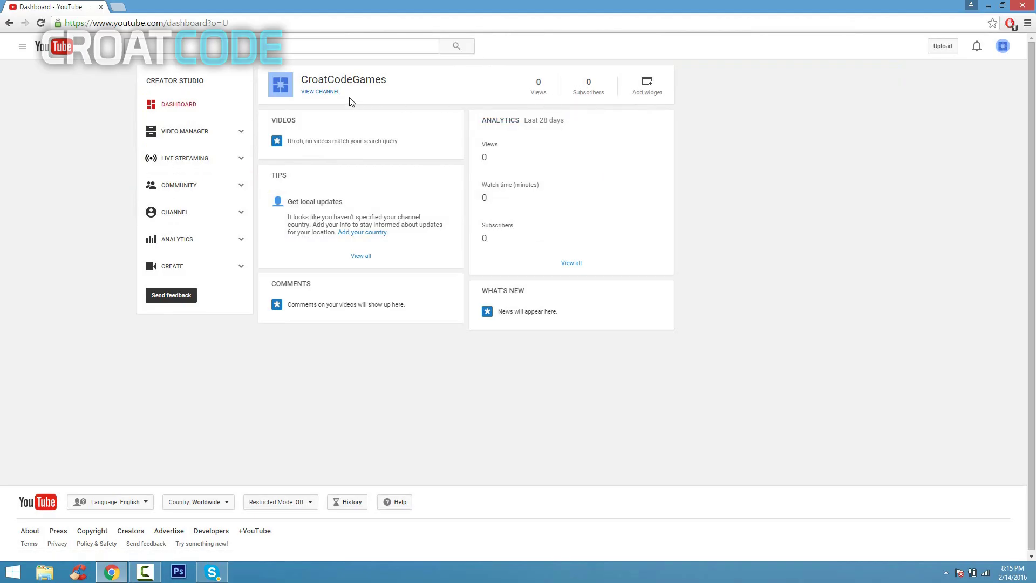
click(324, 92)
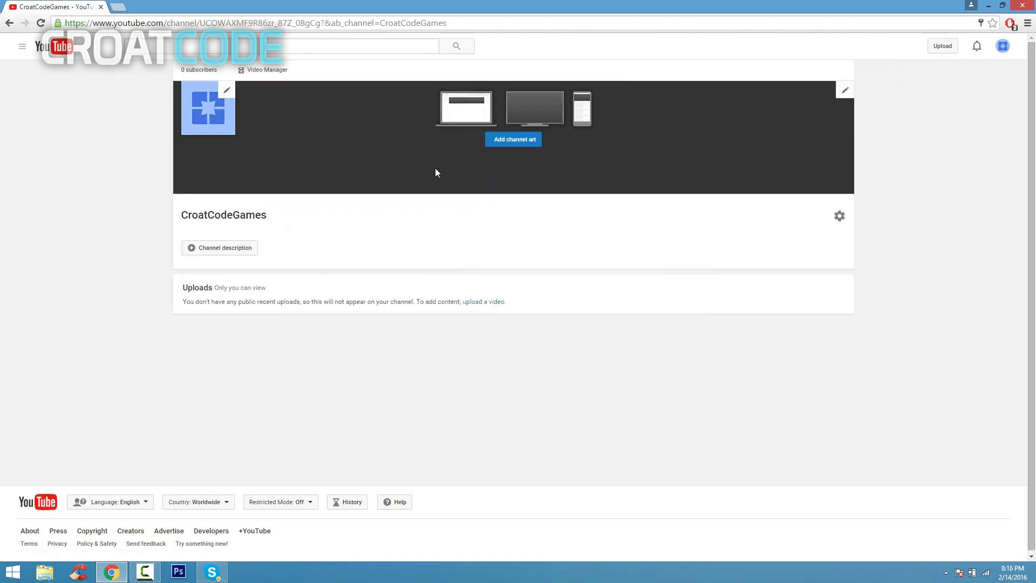
Upload the banner image from the computer and confirm it as the channel art.
click(497, 143)
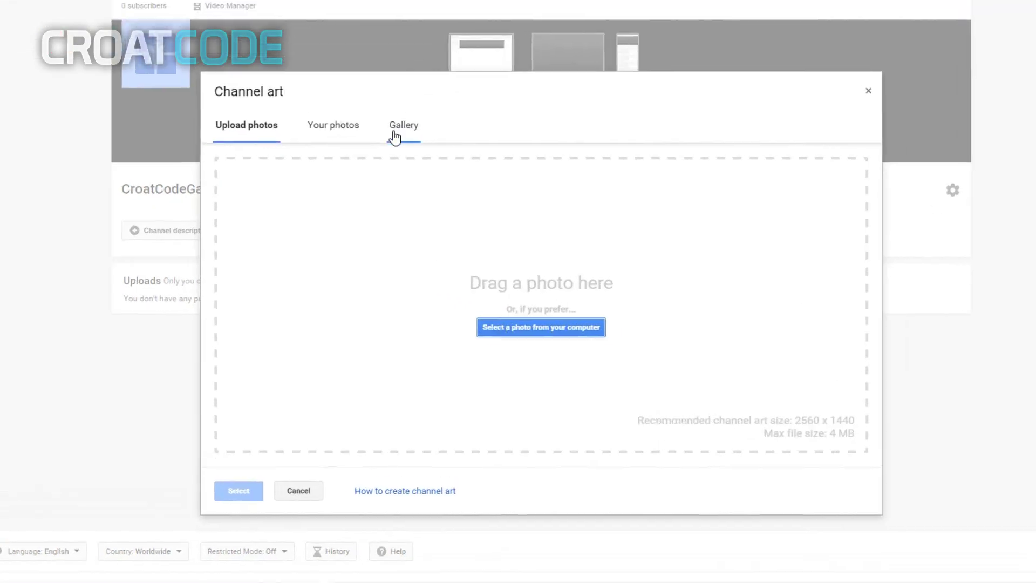
click(403, 89)
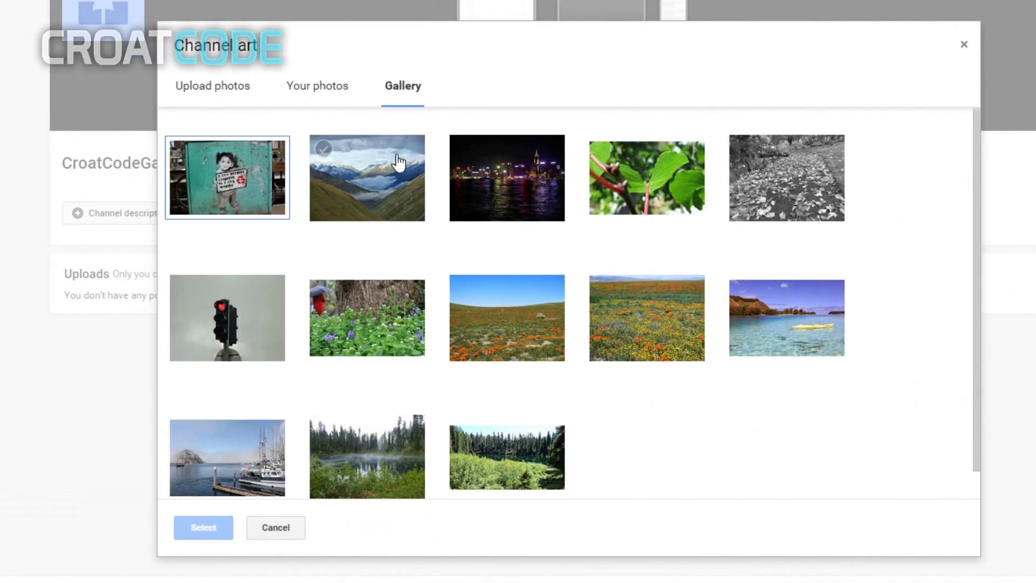
click(315, 96)
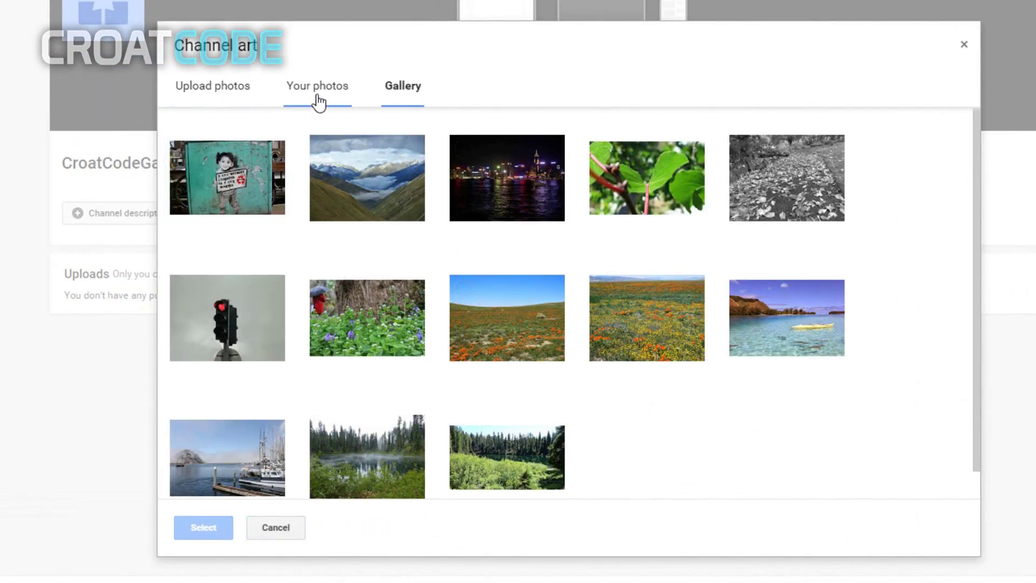
click(229, 95)
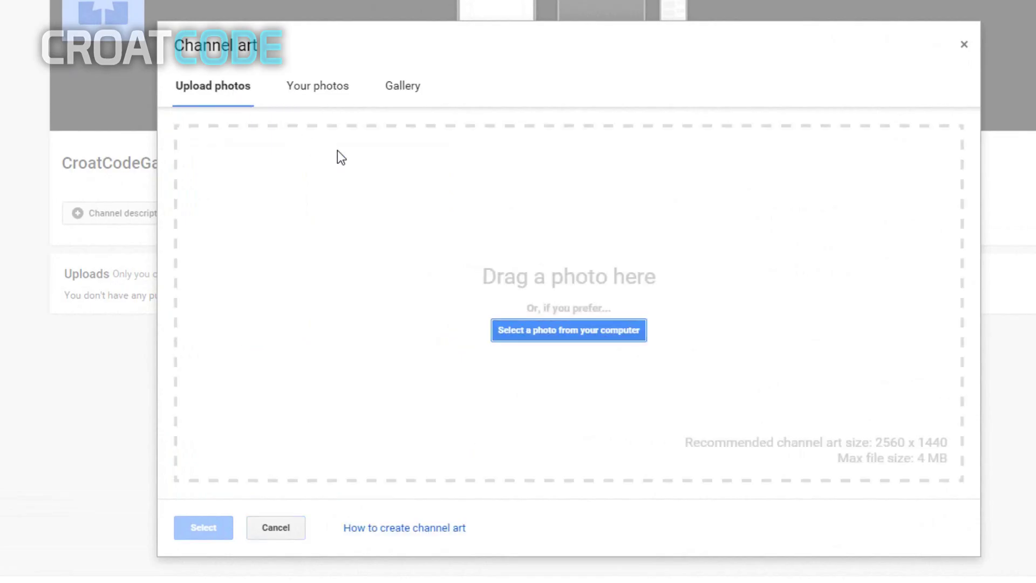
click(517, 324)
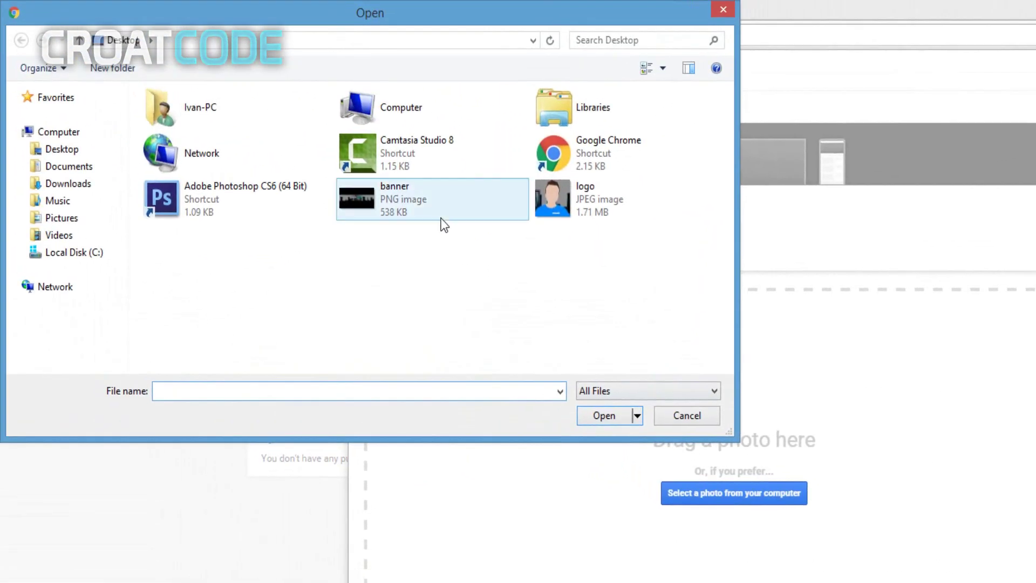
click(444, 224)
click(604, 416)
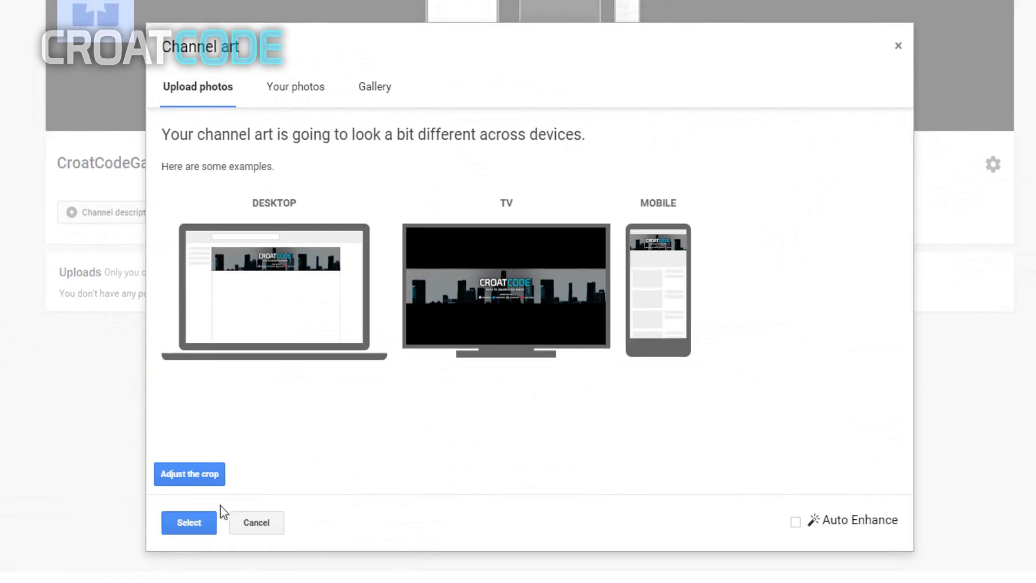
click(179, 530)
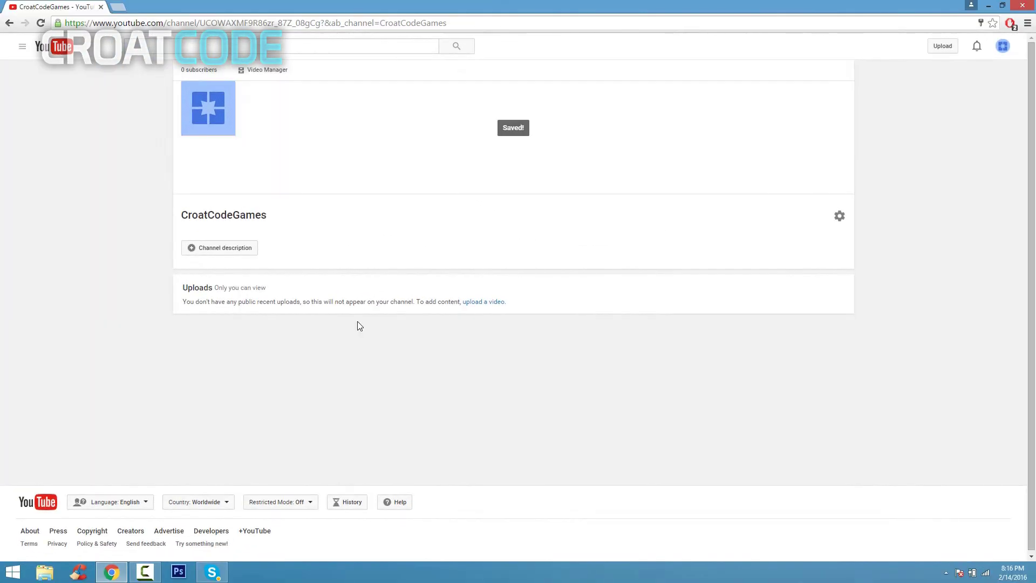
Upload logo on Google+ and set the full, uncropped image as the profile photo.
click(227, 92)
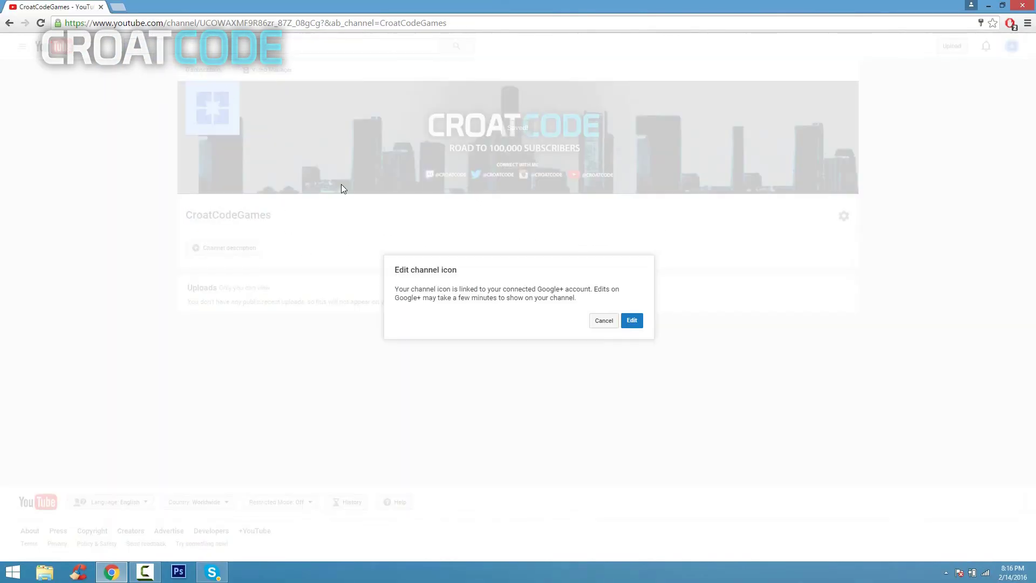
click(631, 320)
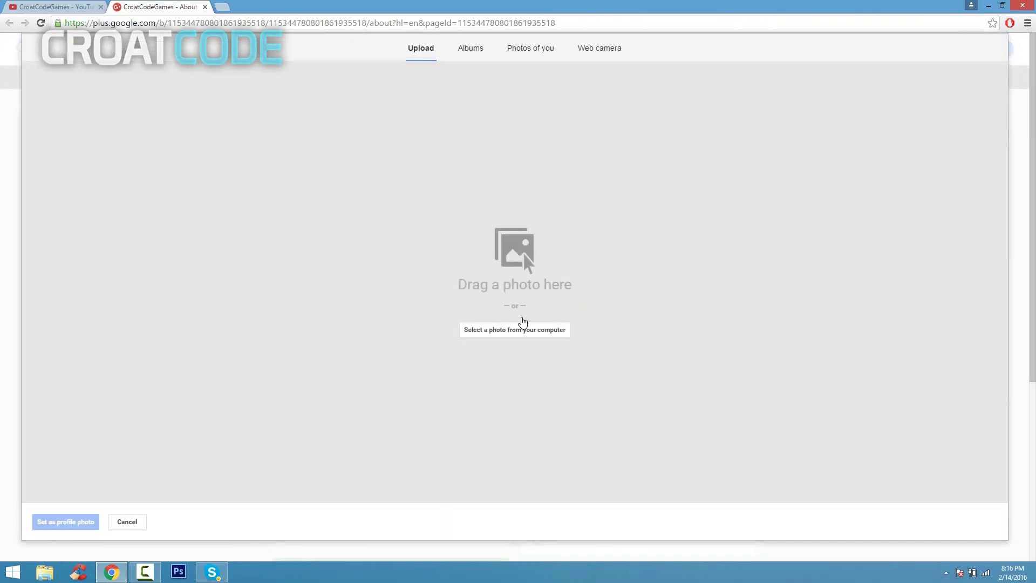
click(520, 333)
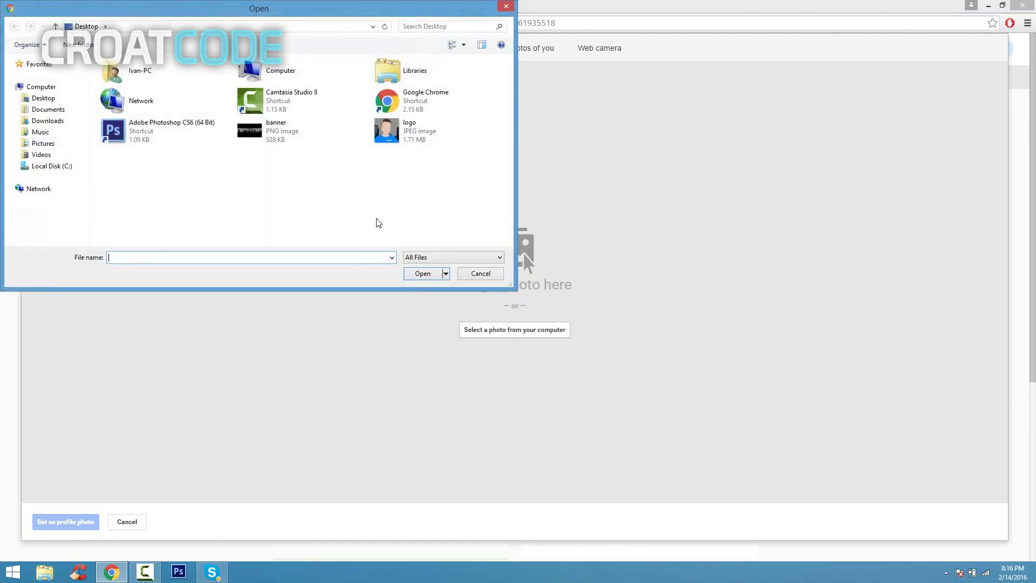
click(387, 139)
click(413, 274)
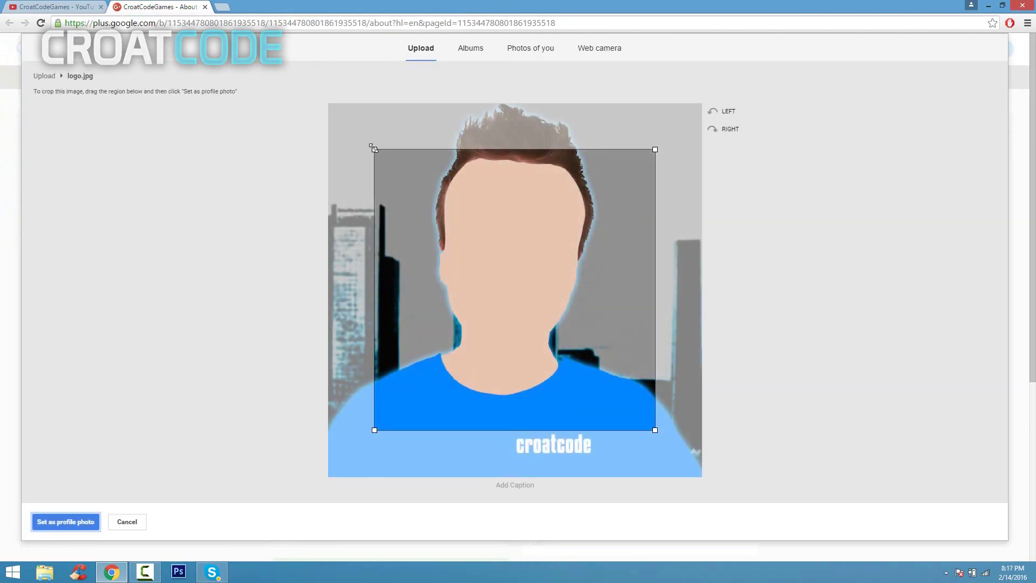
drag(374, 148, 306, 81)
drag(655, 431, 784, 535)
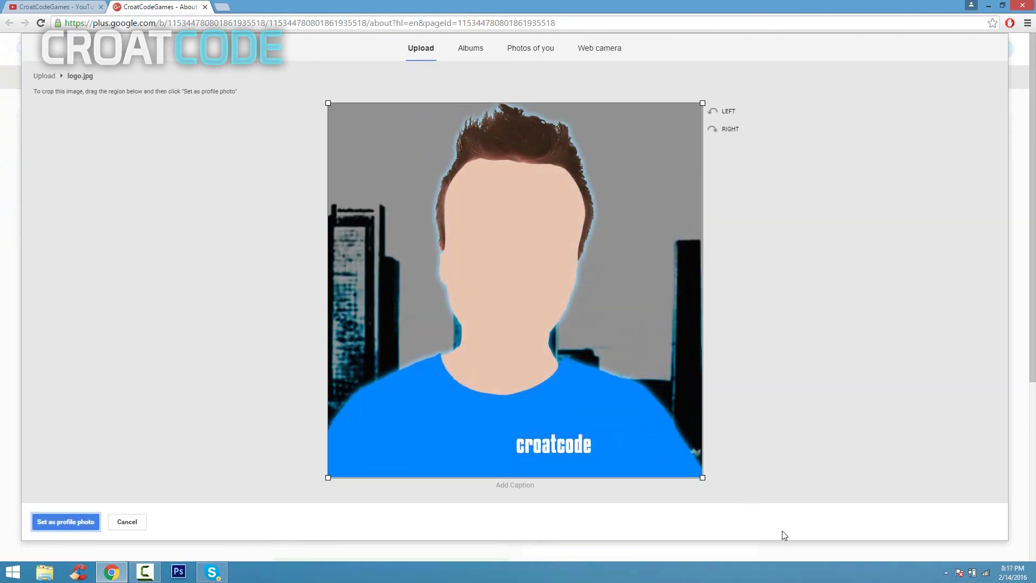
click(92, 523)
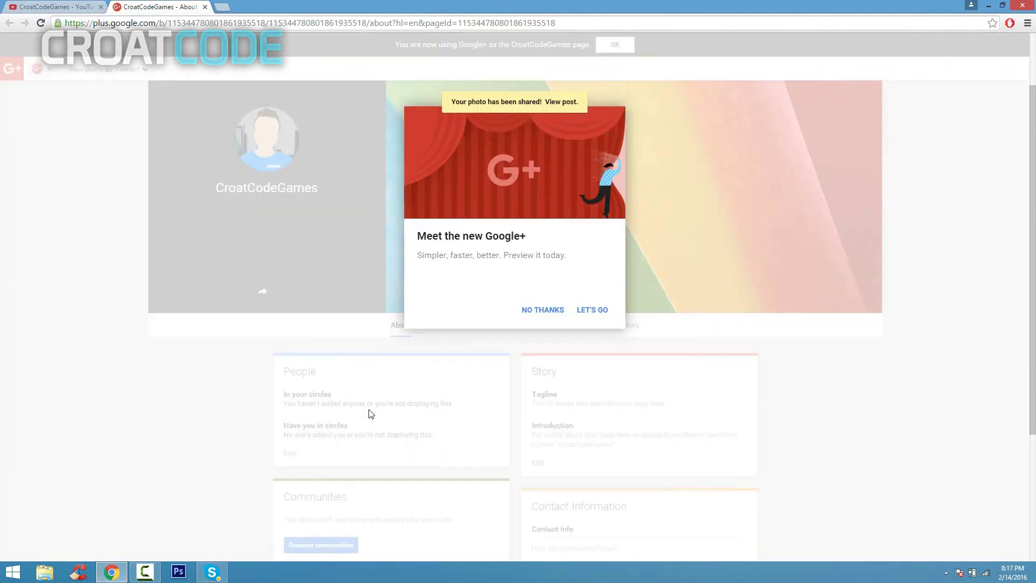
Dismiss the Google+ preview invitation and reload the YouTube channel to show the new icon.
click(541, 310)
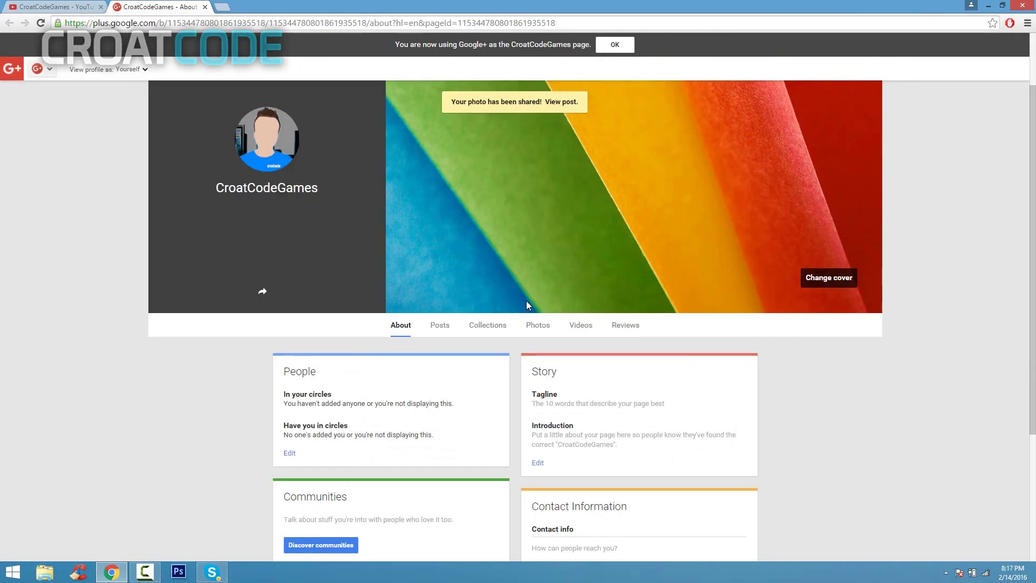
click(54, 7)
click(41, 23)
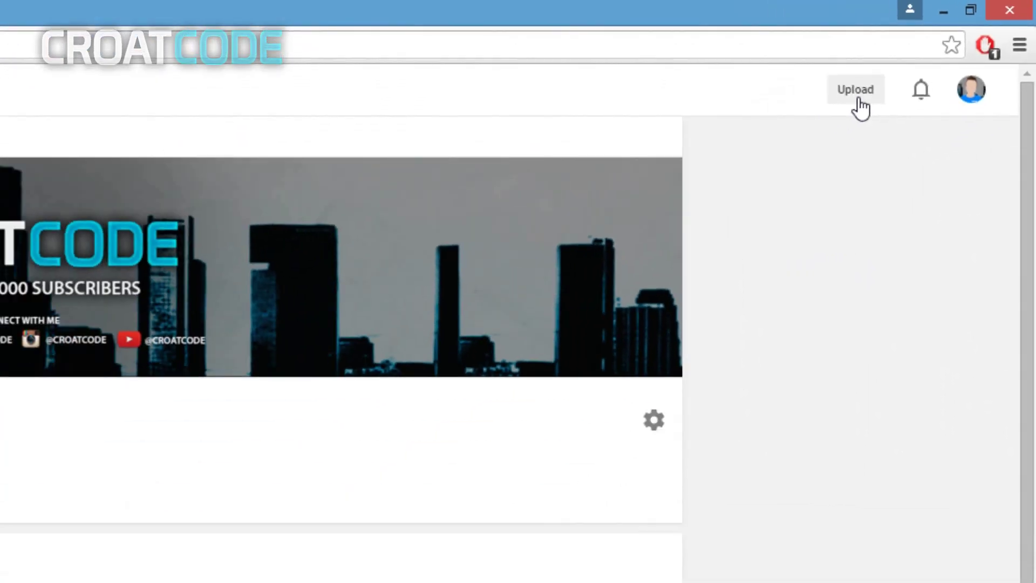
click(656, 208)
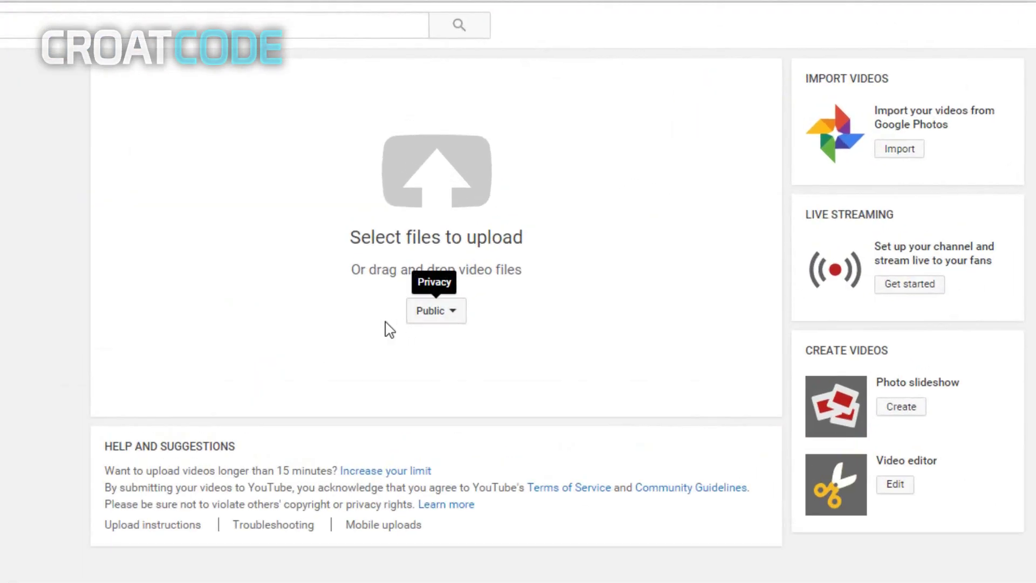
Choose the GTA 5 video from the computer and start uploading it.
click(429, 191)
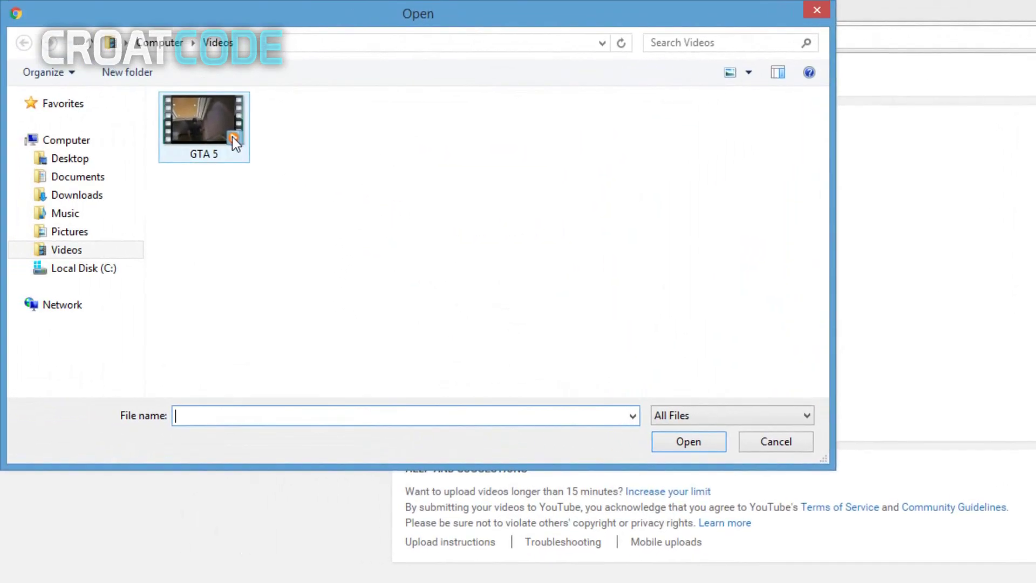
click(147, 126)
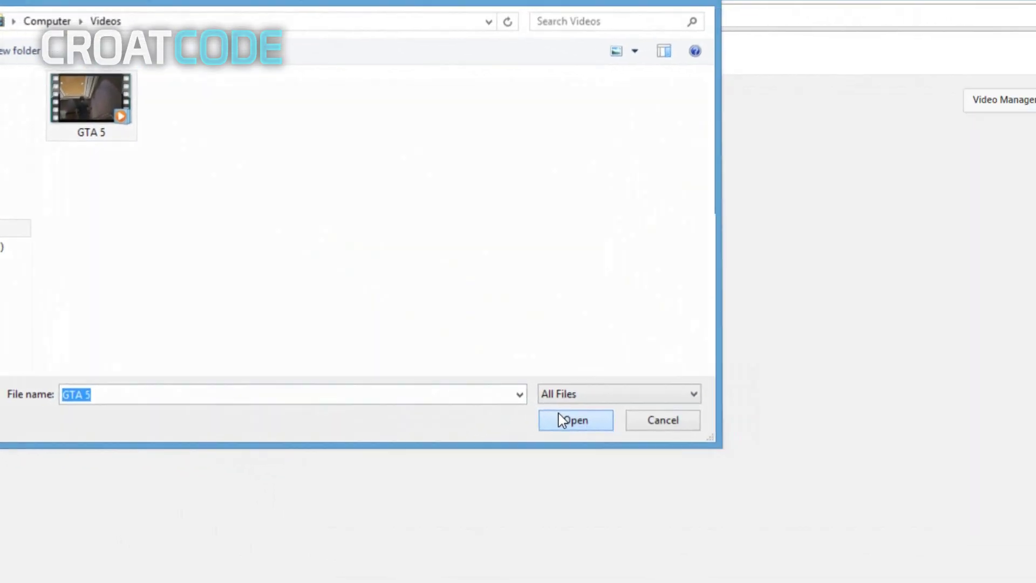
click(680, 441)
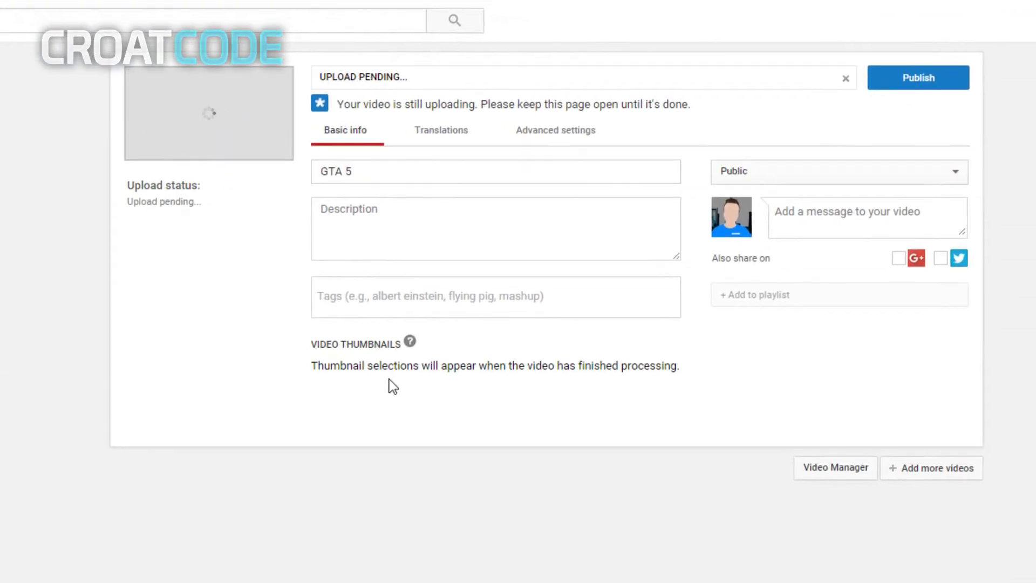
Title the video 'GTA 5 - Jumping Off A Helicopter!' and describe it as Grand Theft Auto 5 gameplay.
click(387, 173)
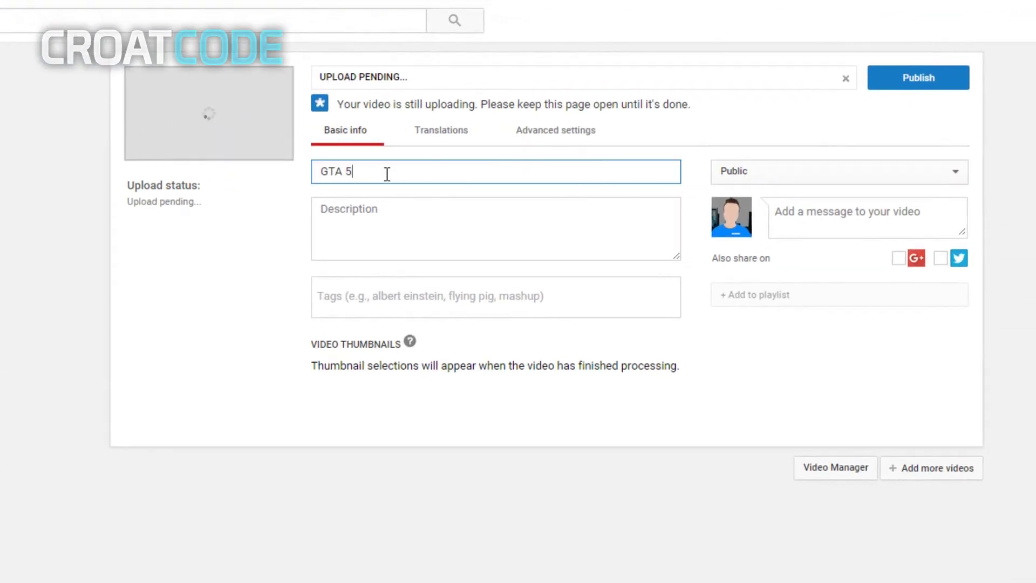
text(- Jumping )
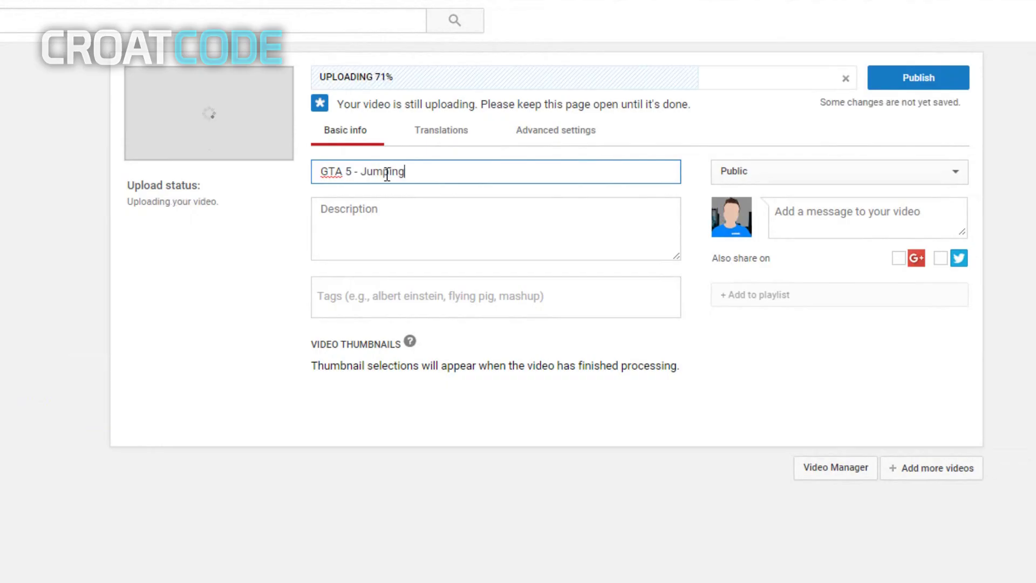
text(Off A Helicopter!)
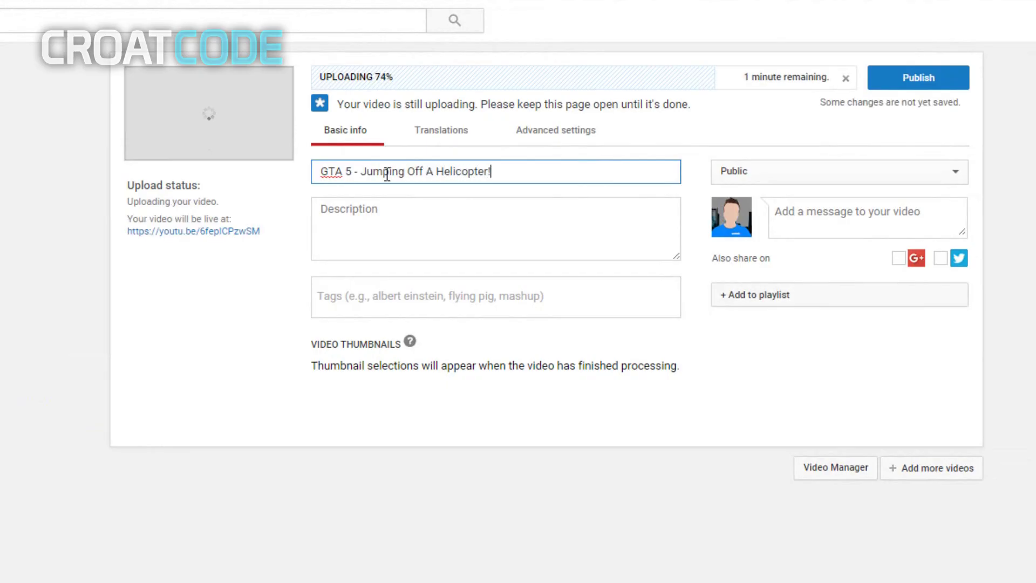
click(439, 214)
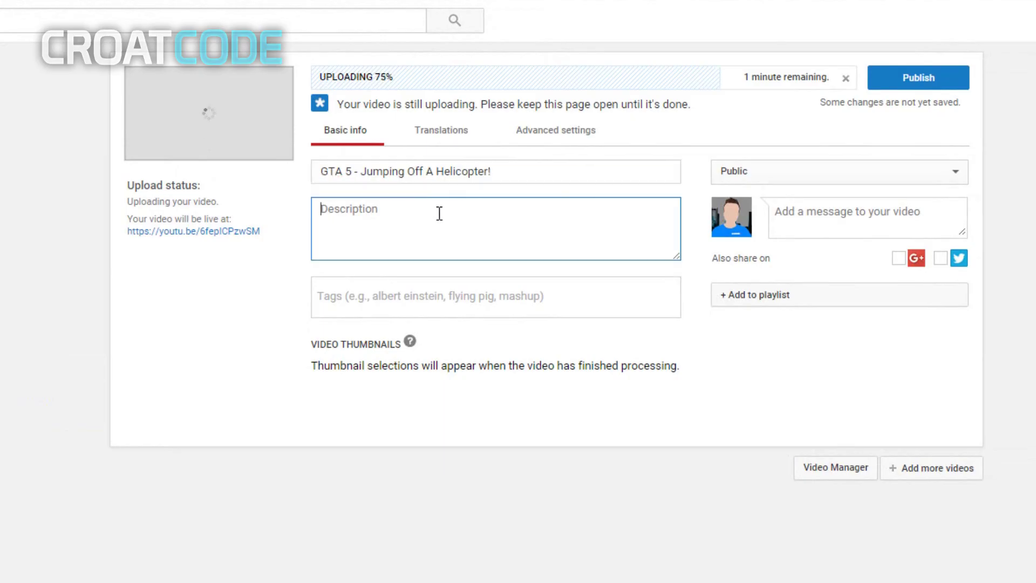
text(This is some Gr)
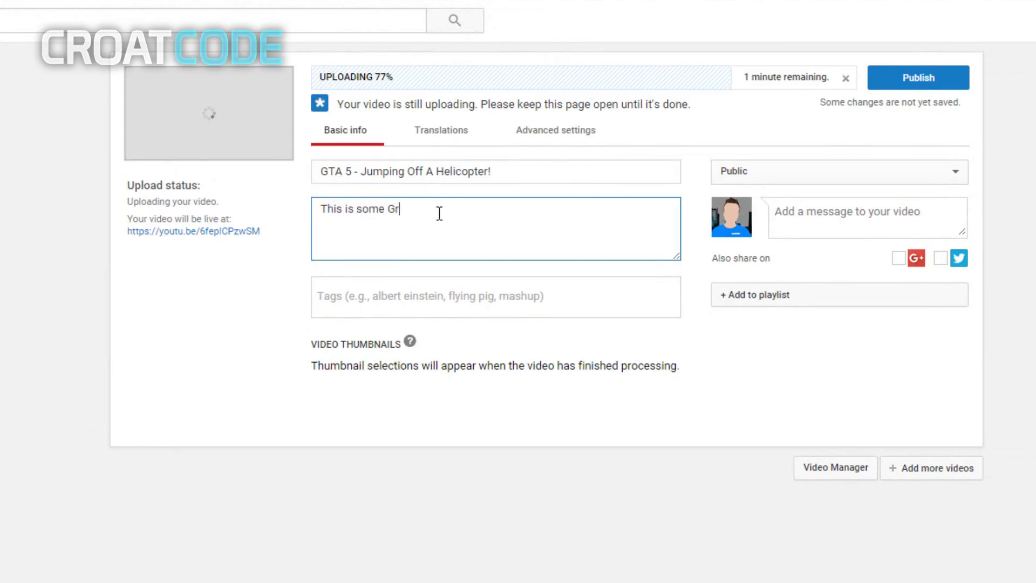
text(and Theft Auto 5)
text(- Jumping off A Helicopter --Subscribe for more!!)
Add tags grand theft auto 5, grand theft auto v, gta 5, gameplay, helicopter, pc, 2016, then publish.
click(451, 297)
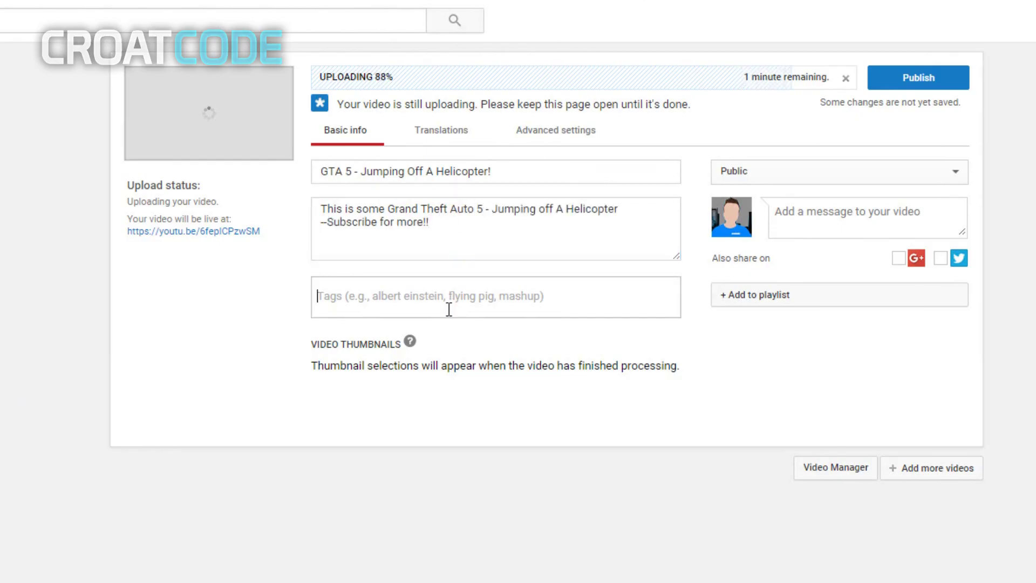
text(gran)
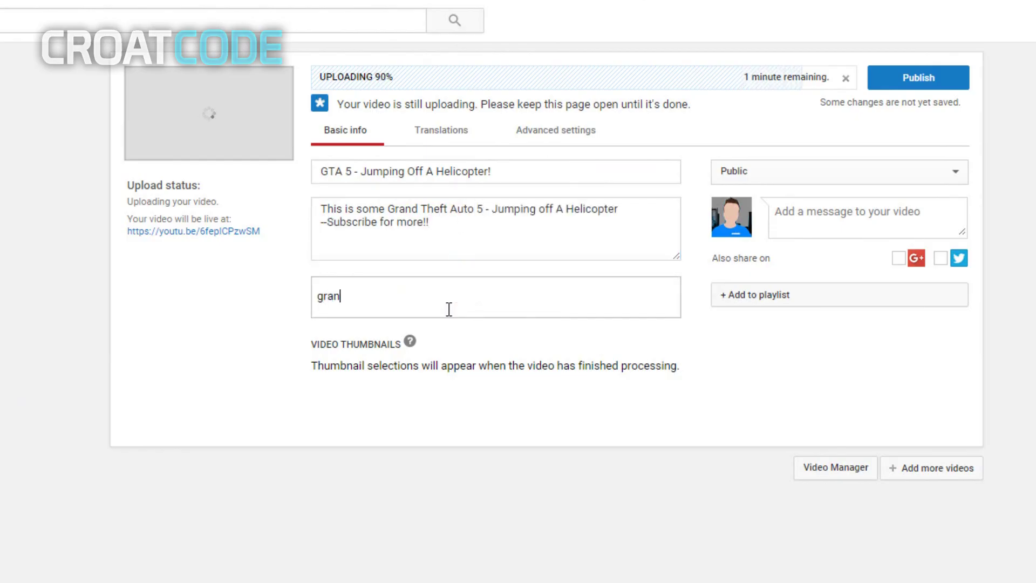
text(d theft auto 5)
key(comma)
text(grand theft auto)
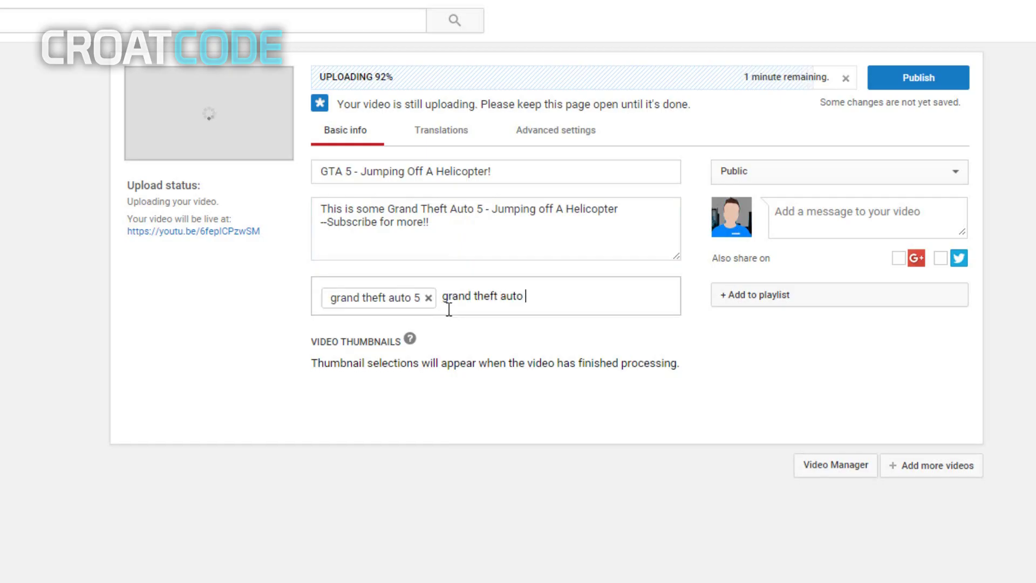
text( v)
key(comma)
text(gta)
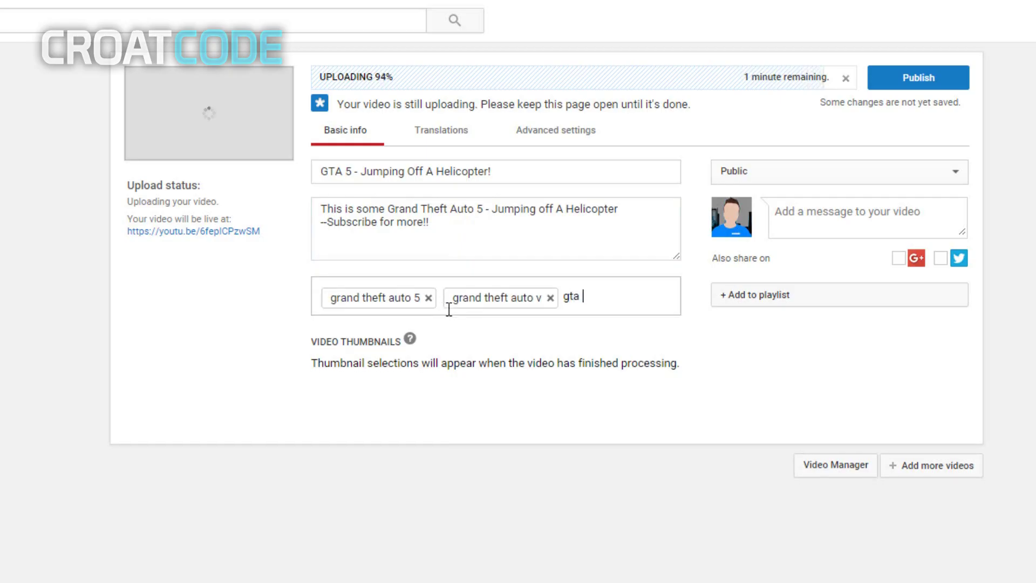
text( 5)
key(comma)
text(gameplay)
key(comma)
text(h)
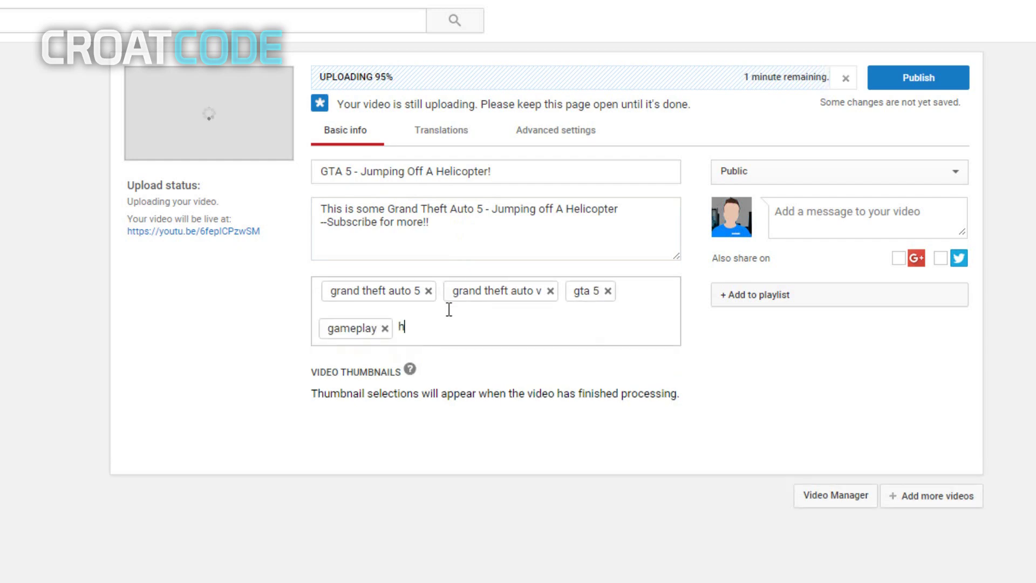
text(elicopter)
key(comma)
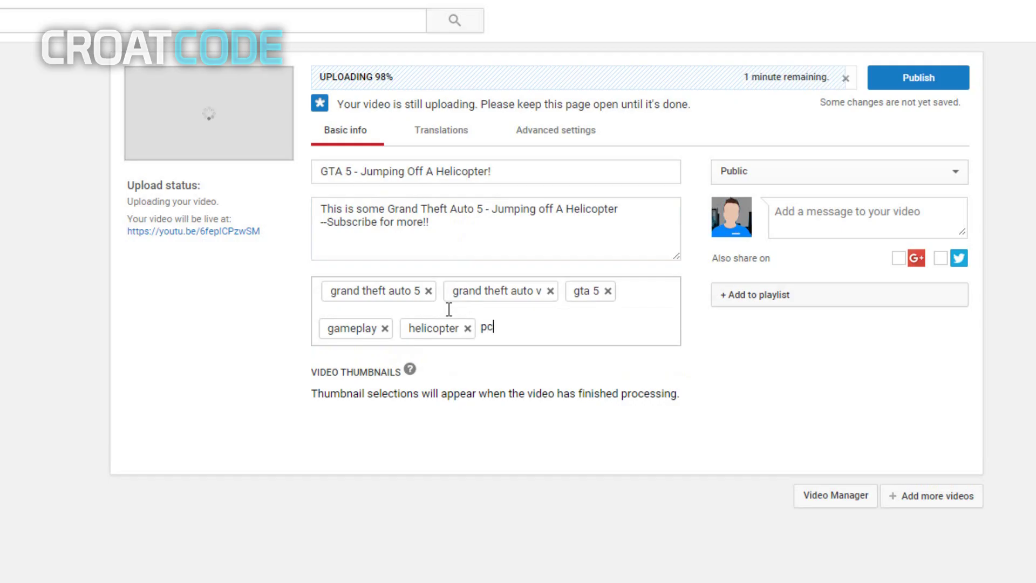
text(pc)
key(comma)
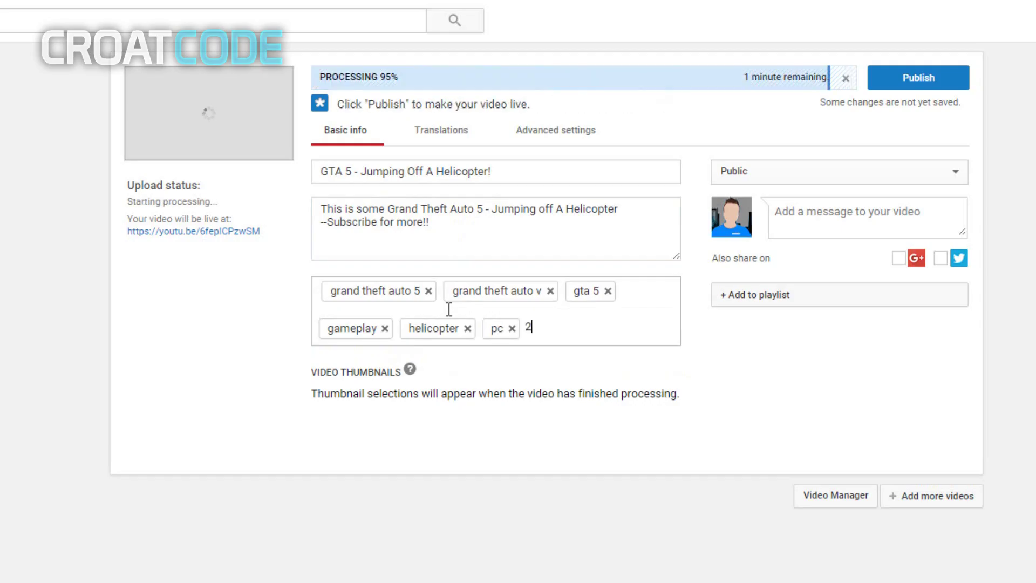
text(016)
key(Return)
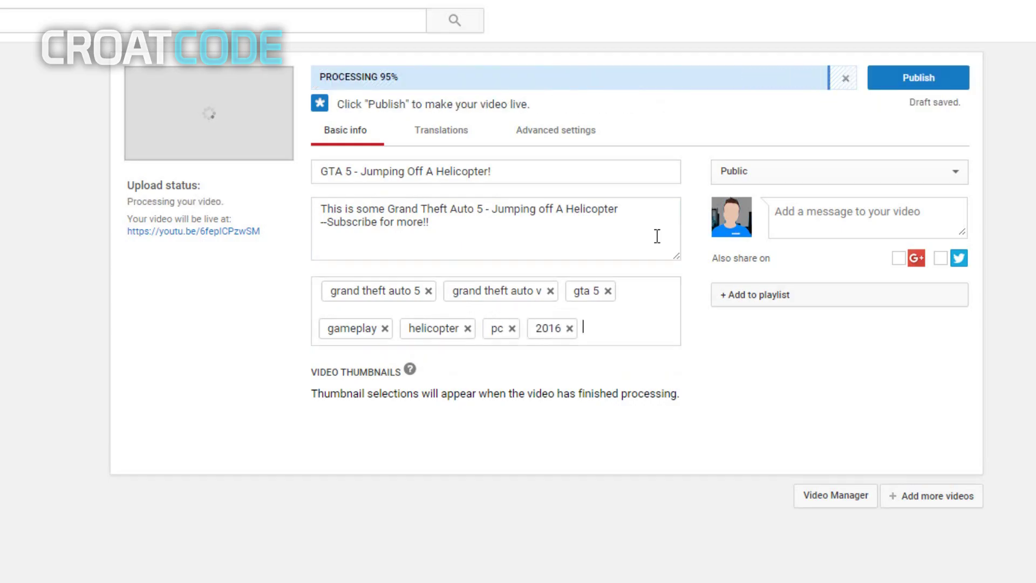
click(899, 81)
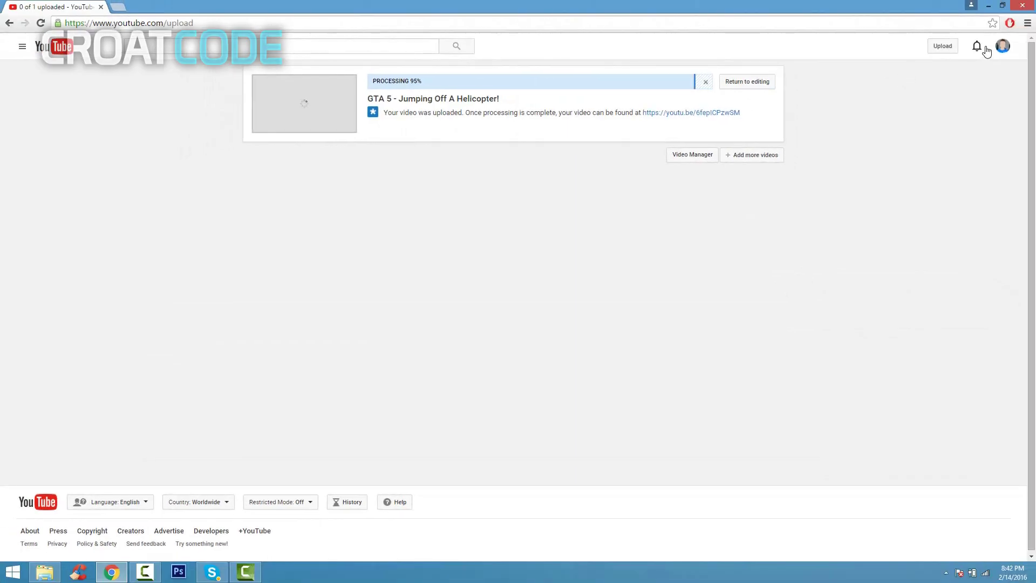
Open the helicopter video from the creator dashboard and reload its watch page until it plays.
click(1003, 47)
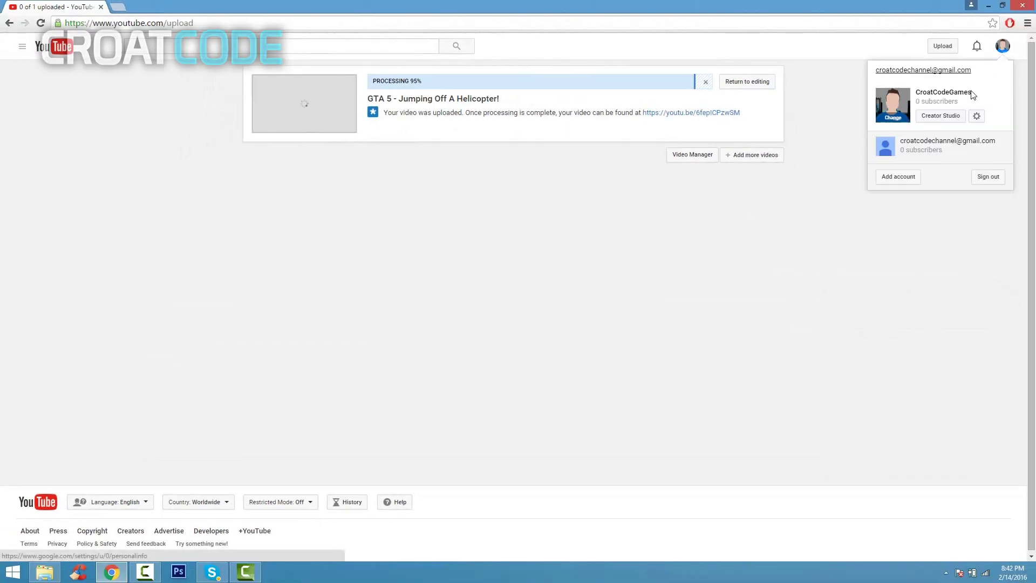
click(941, 123)
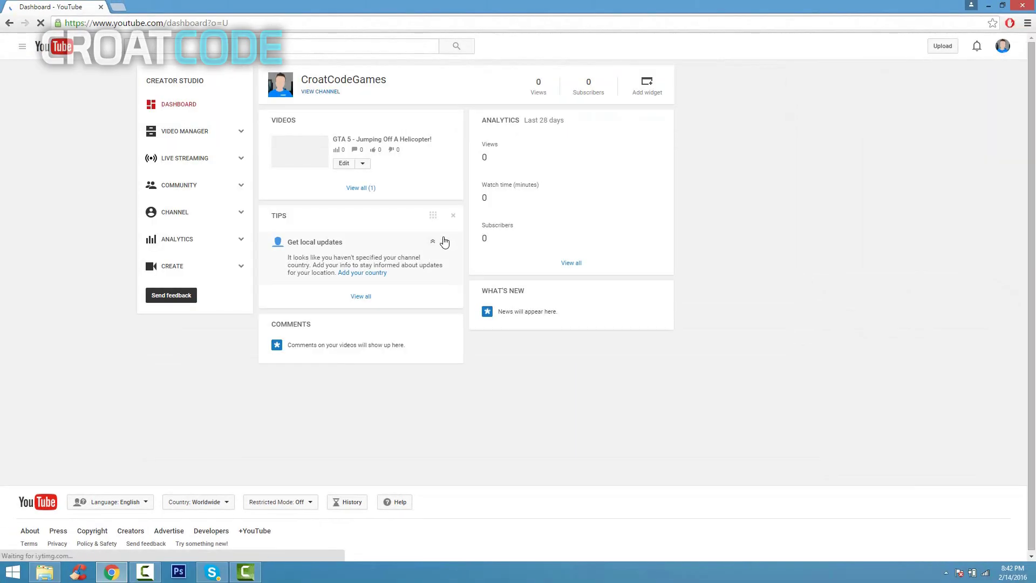
click(361, 141)
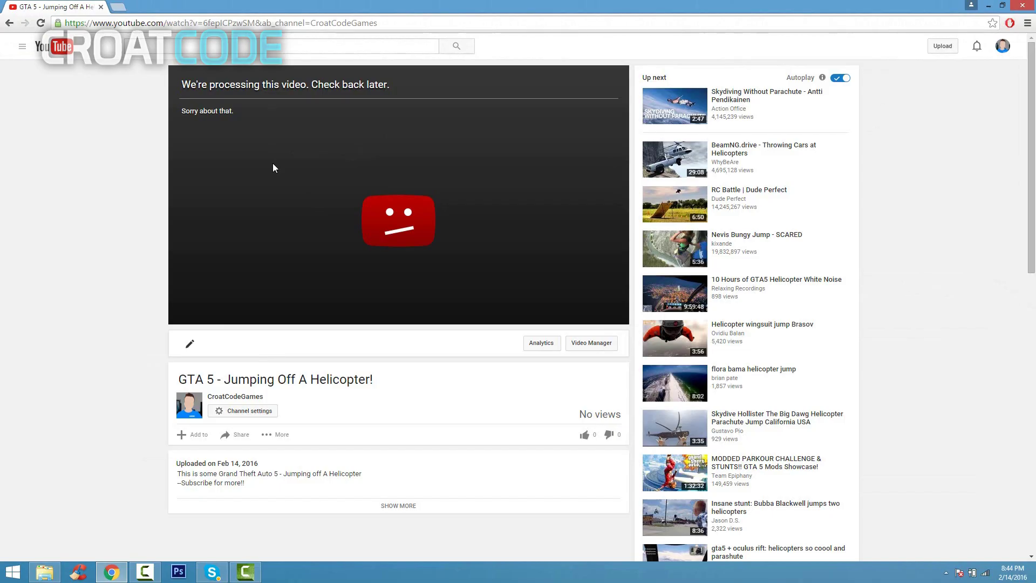
key(F5)
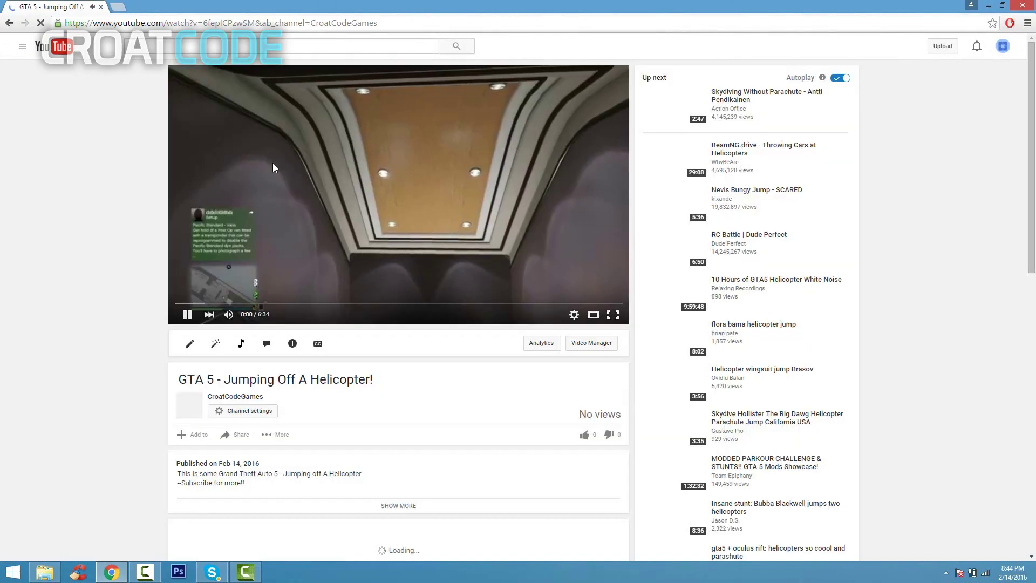
scroll(300, 221, down, 4)
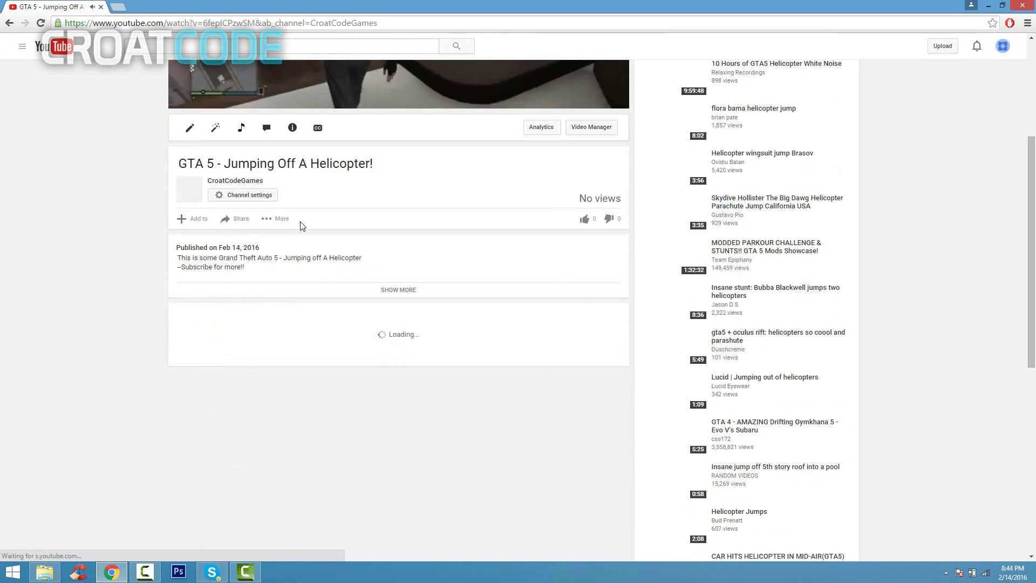
scroll(300, 221, up, 3)
scroll(308, 245, down, 2)
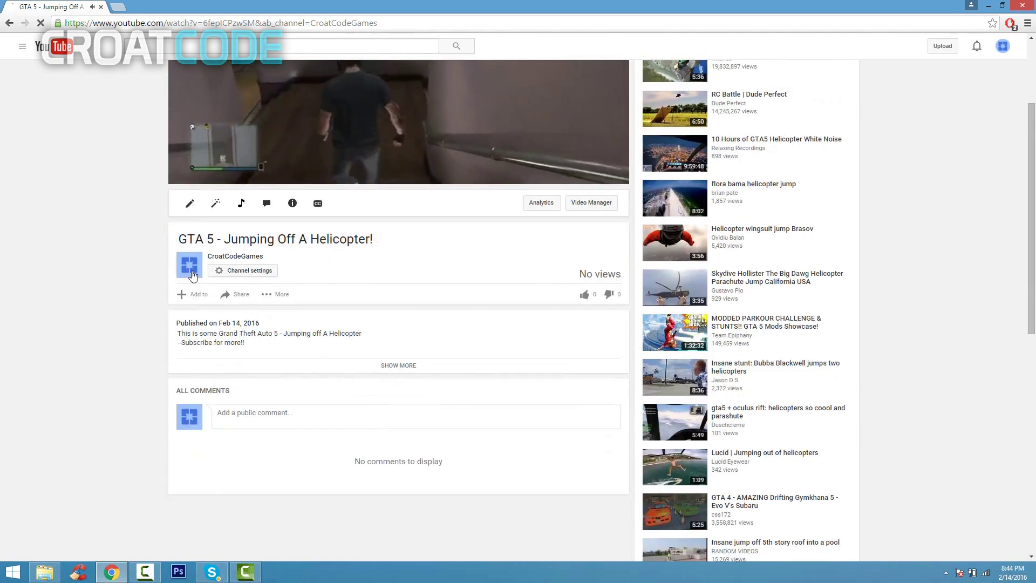
scroll(457, 322, up, 3)
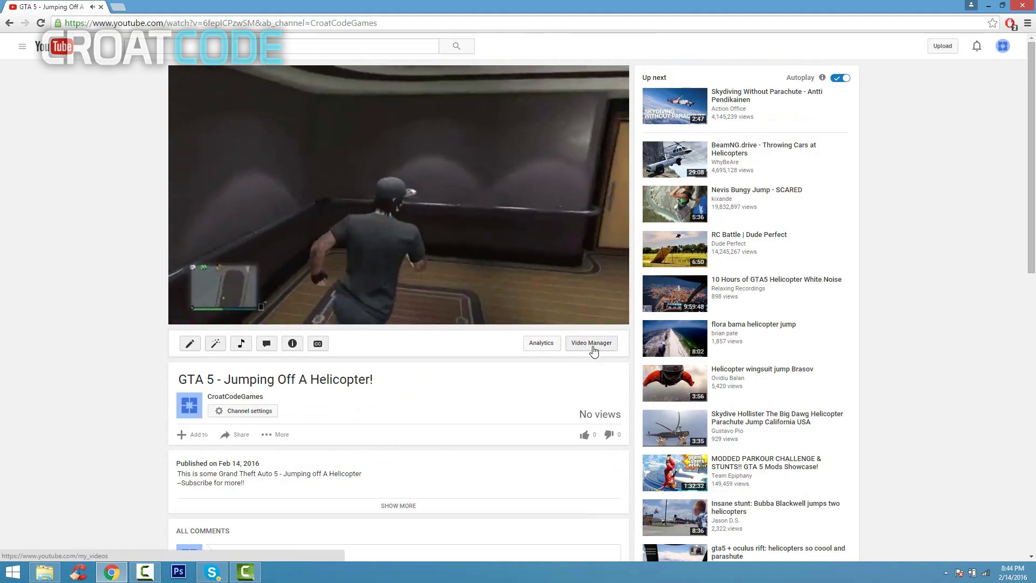
Review the helicopter video's edit details from Video Manager, then go to the channel's Community messages.
click(592, 349)
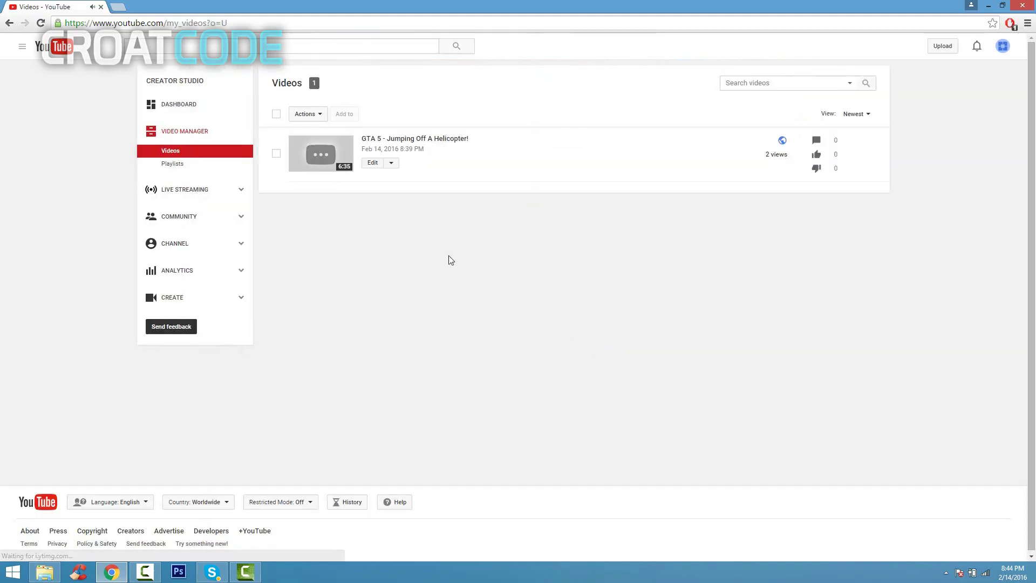
click(375, 165)
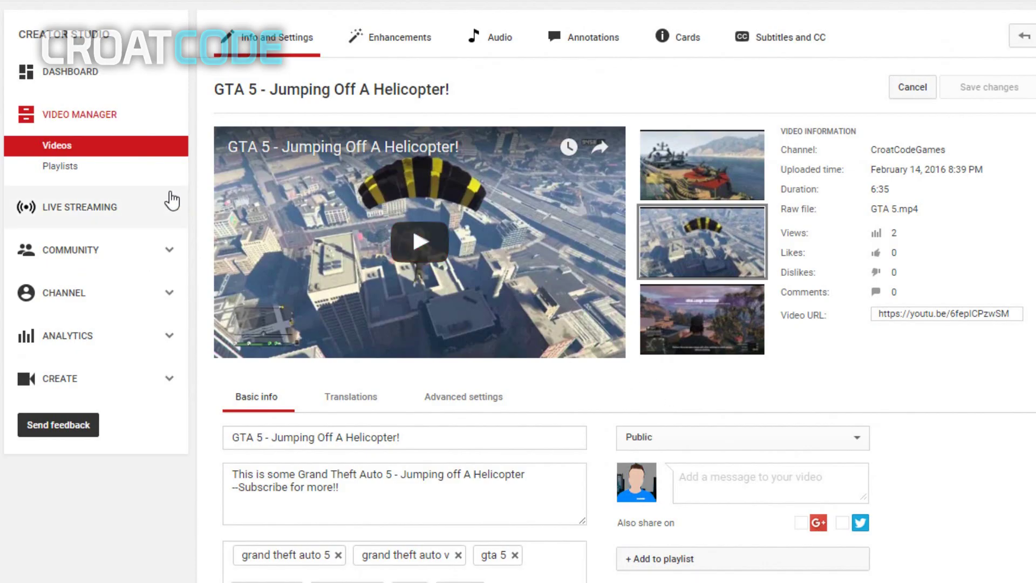
click(65, 258)
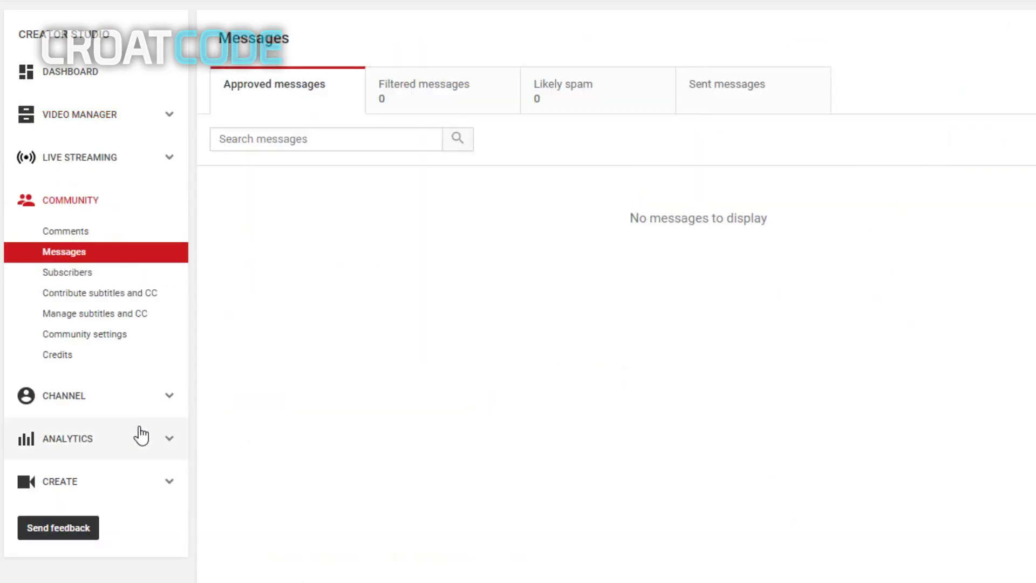
Show the CHANNEL Status and features page with community guidelines and copyright in good standing.
click(127, 409)
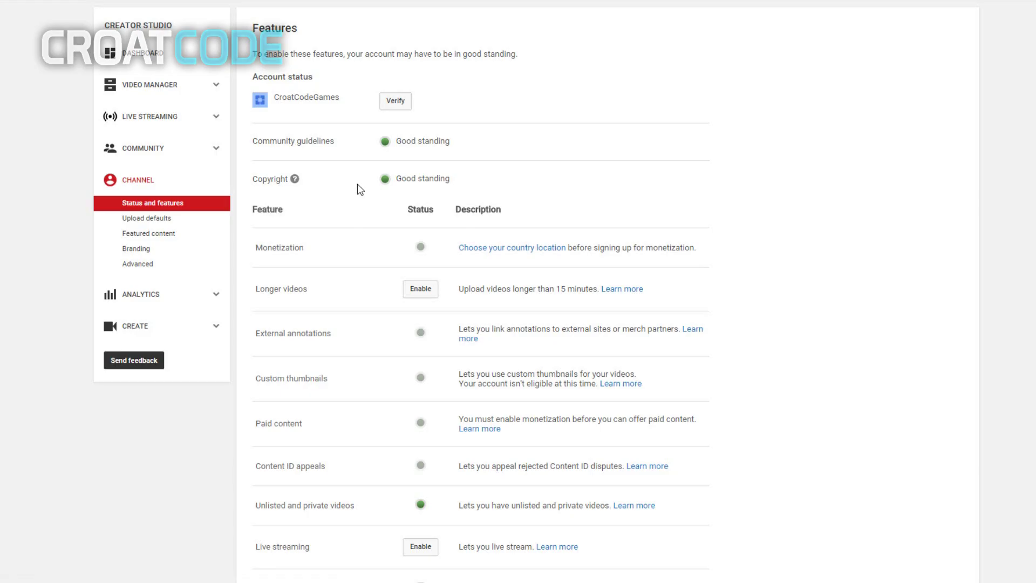
Check the Analytics overview, which reports no activity yet, then return to the YouTube home page.
click(196, 309)
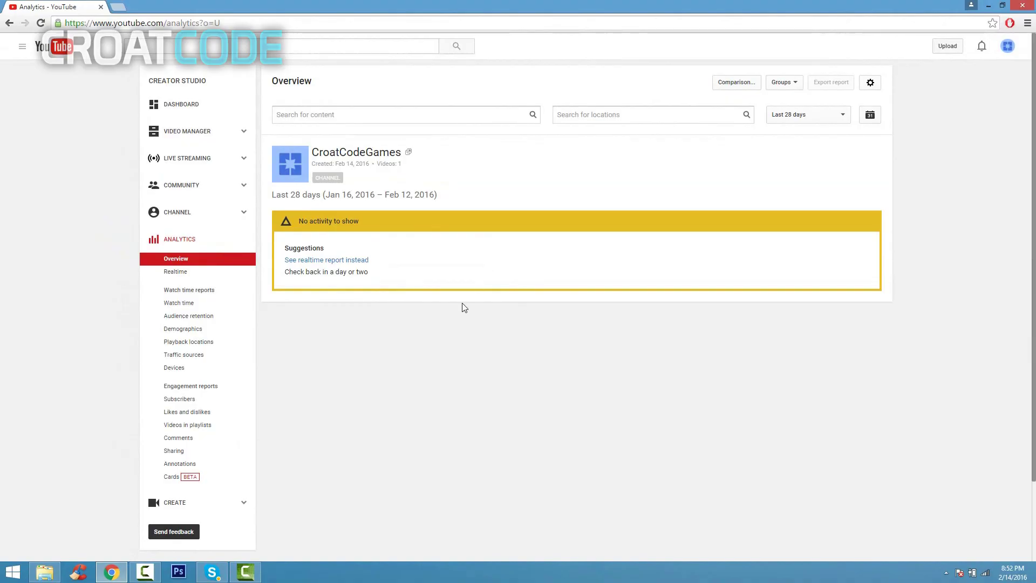
click(70, 49)
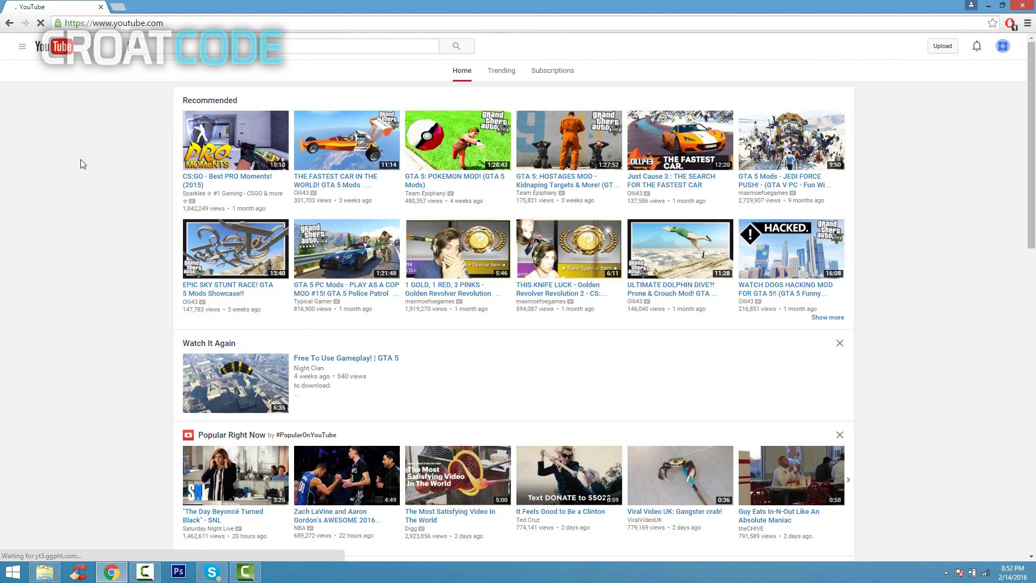